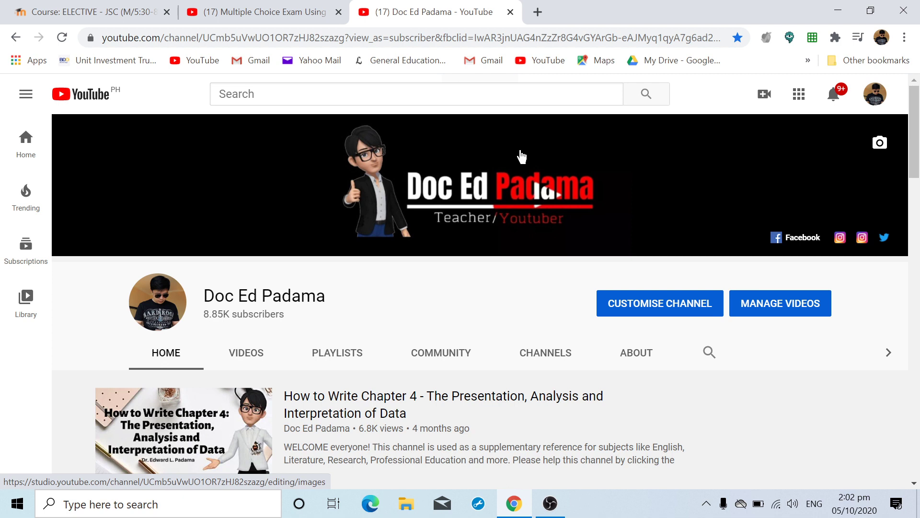
- Examine the "Multiple Choice Exam Using the AU-LMS" video page and the viewer comments below it
left_click(294, 20)
scroll(460, 231, "down", 1)
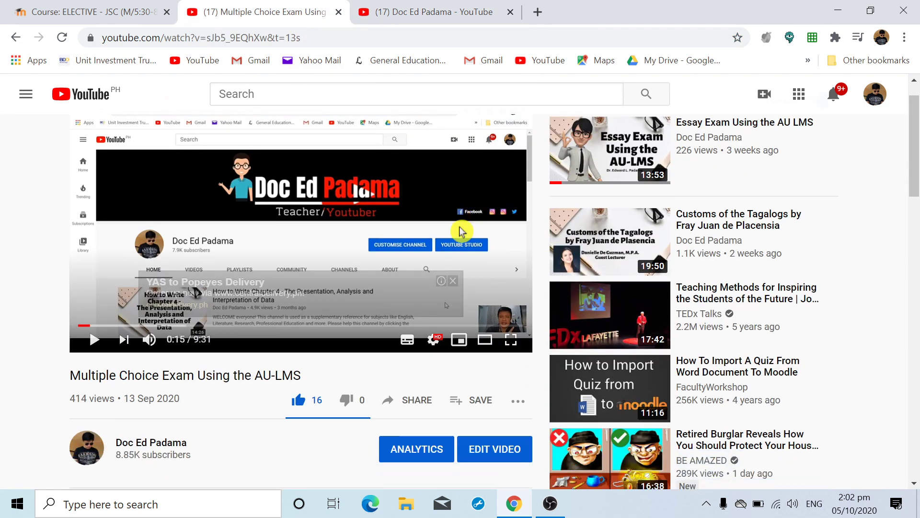
scroll(437, 267, "down", 2)
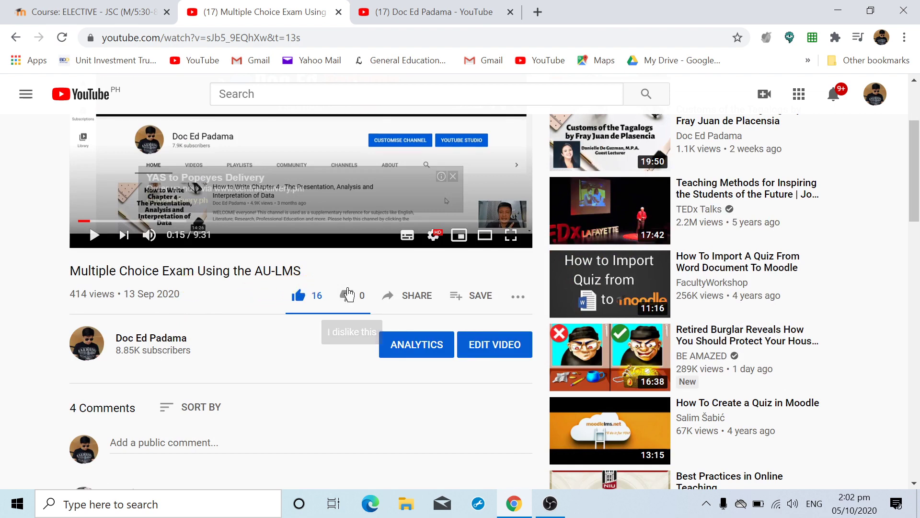
scroll(391, 305, "down", 3)
scroll(392, 306, "down", 1)
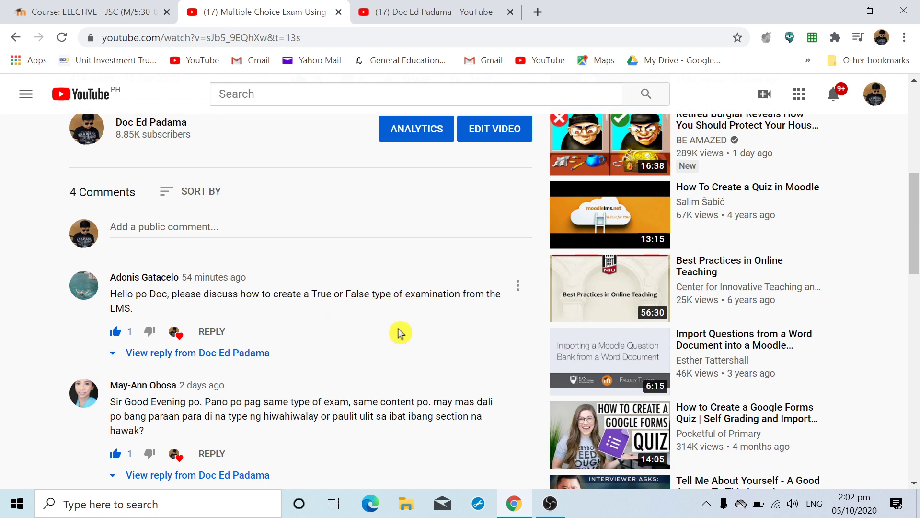
scroll(400, 332, "up", 7)
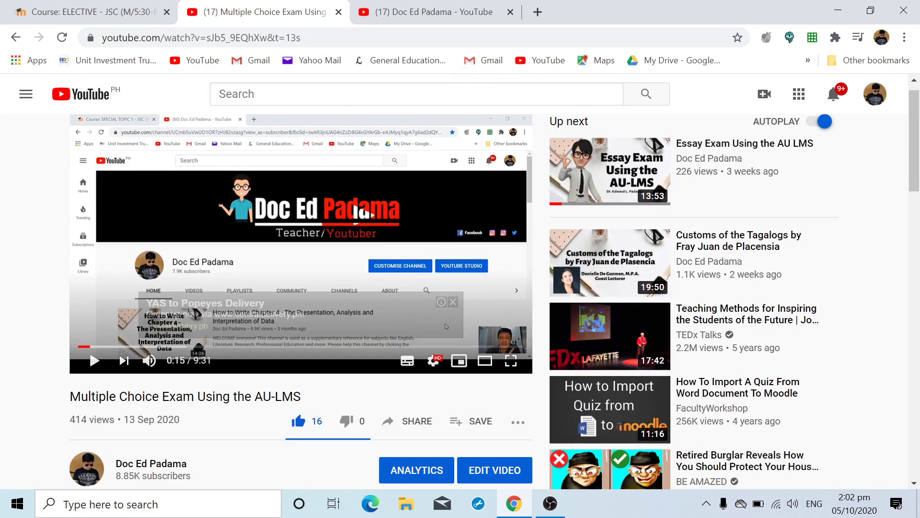
scroll(445, 269, "up", 1)
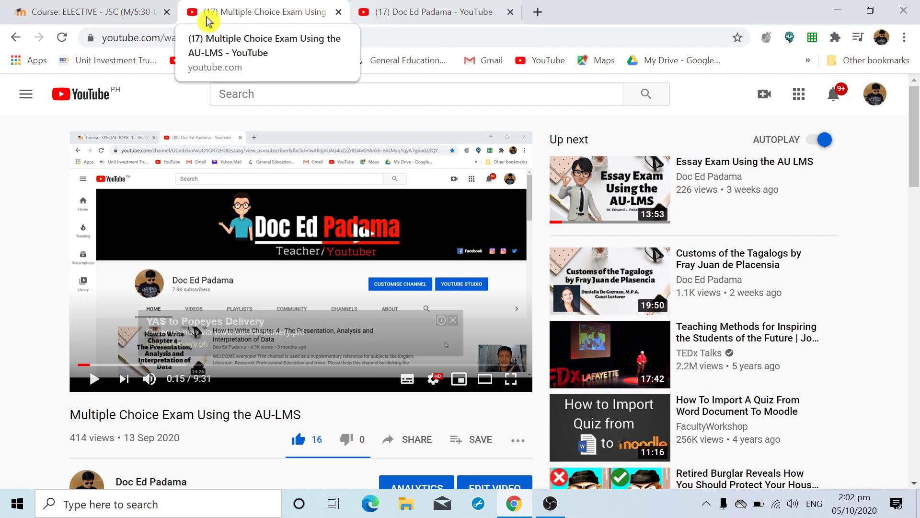
- Switch to the ELECTIVE - JSC course page and look over its general resources and term sections
left_click(118, 18)
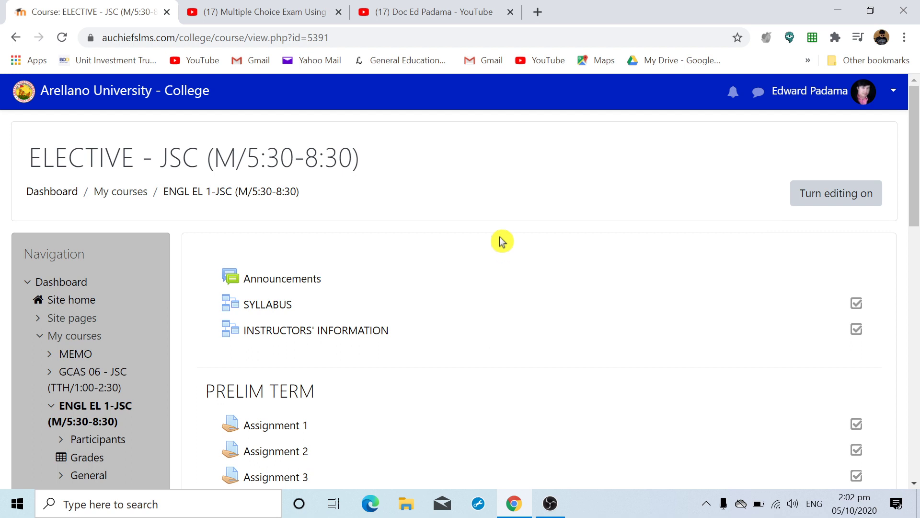
scroll(502, 242, "down", 3)
scroll(527, 260, "up", 3)
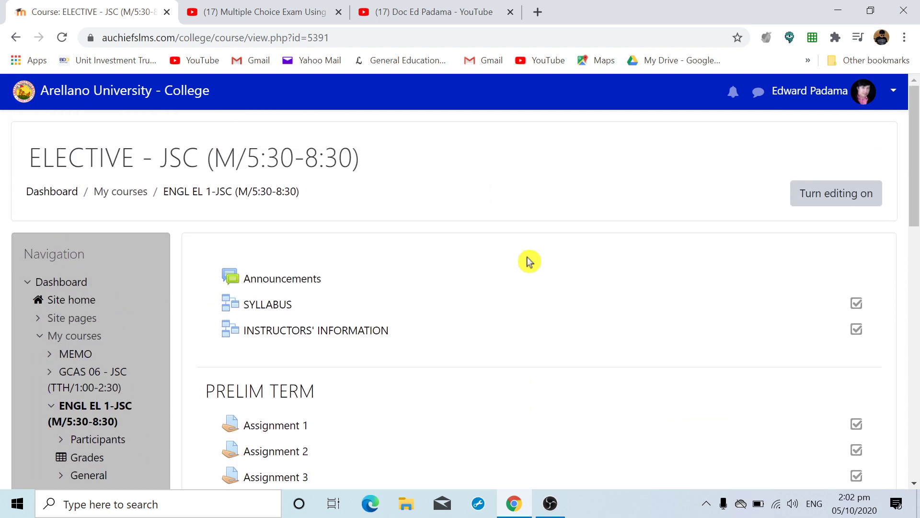
scroll(529, 261, "down", 2)
scroll(529, 261, "up", 2)
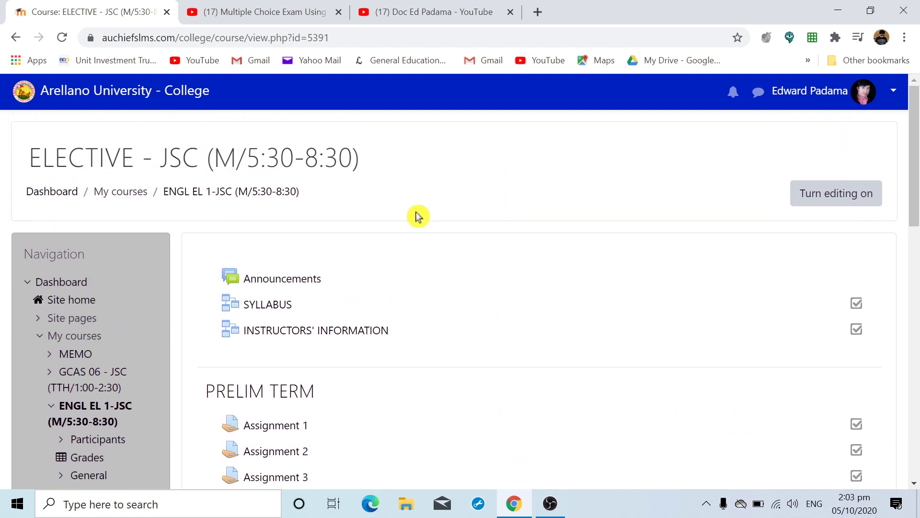
scroll(403, 237, "down", 4)
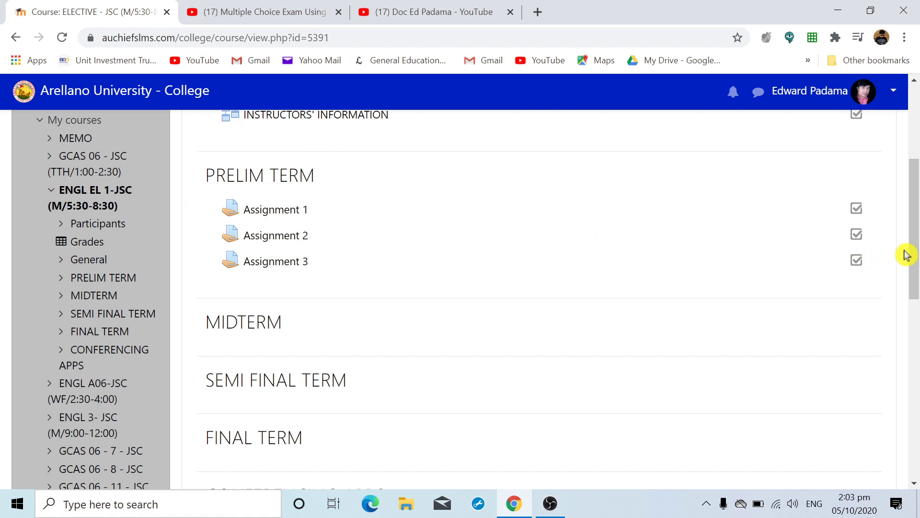
scroll(900, 251, "up", 2)
scroll(900, 251, "up", 3)
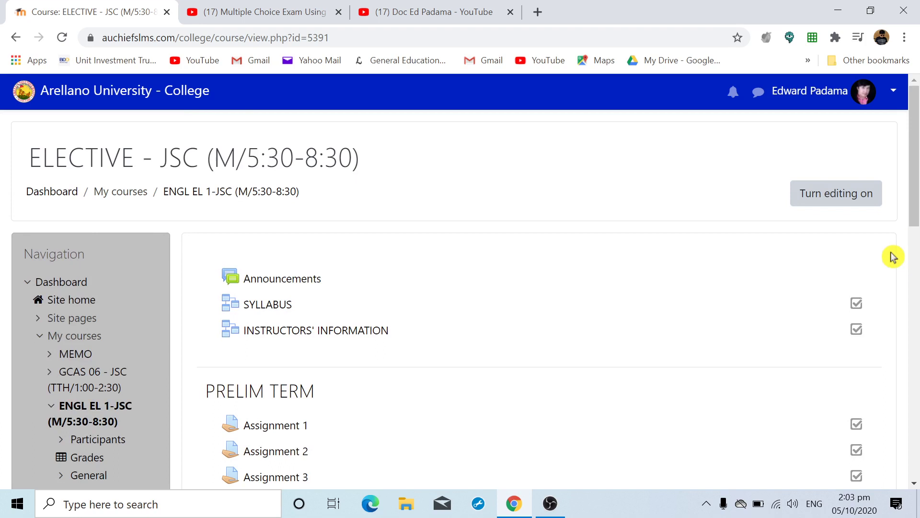
- Turn on editing for the ELECTIVE - JSC course and check the section editing controls
left_click(831, 204)
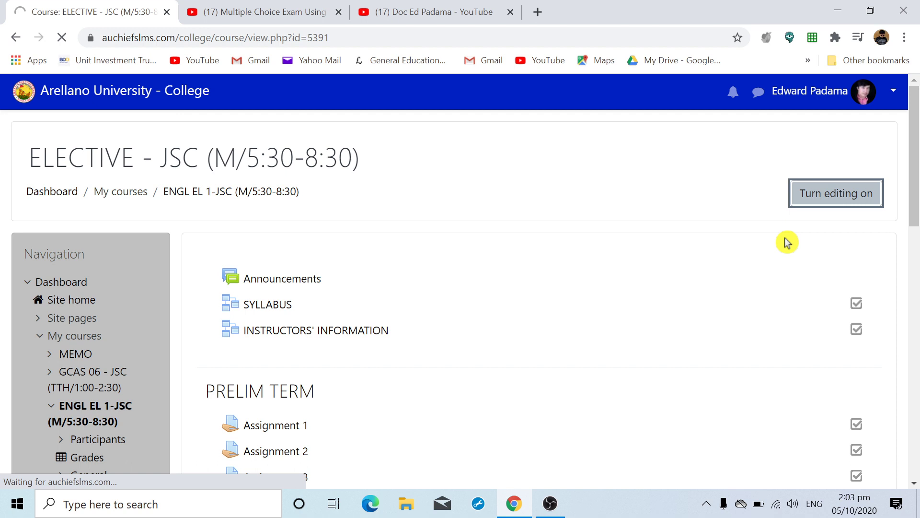
scroll(787, 242, "down", 2)
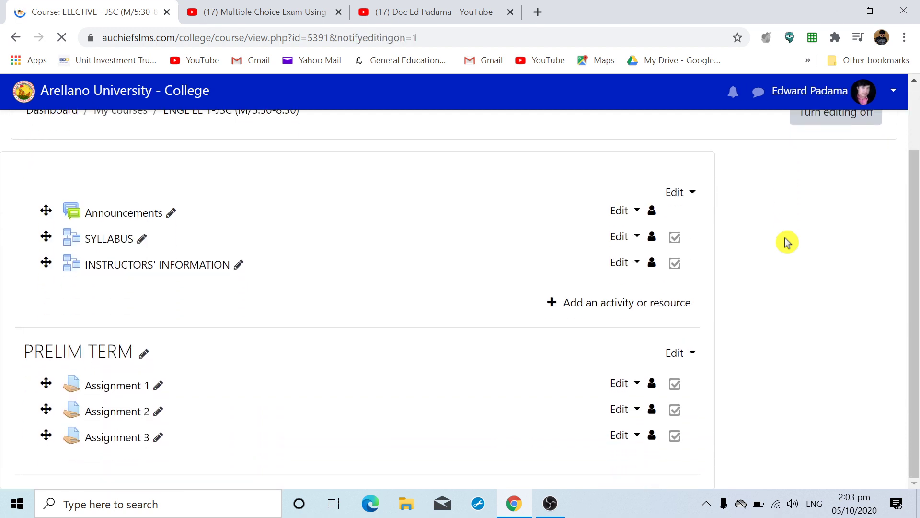
scroll(785, 242, "up", 2)
scroll(785, 242, "down", 2)
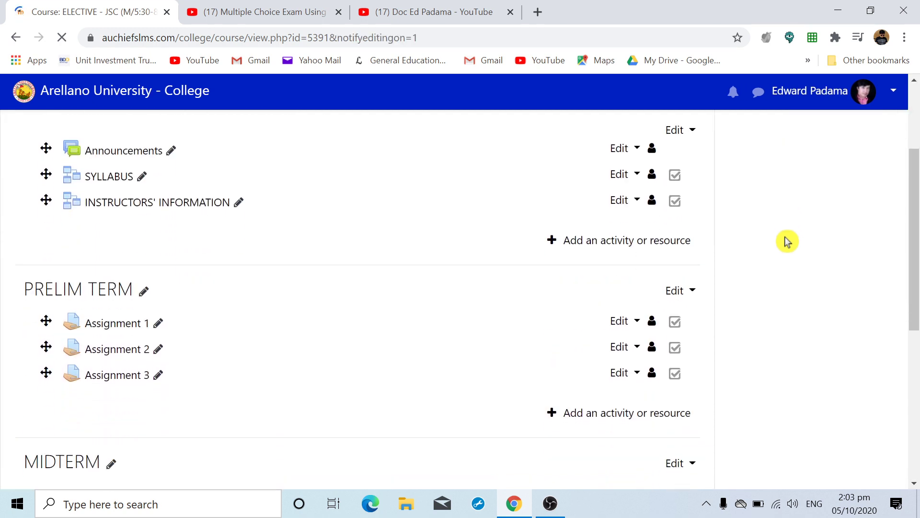
scroll(785, 242, "up", 2)
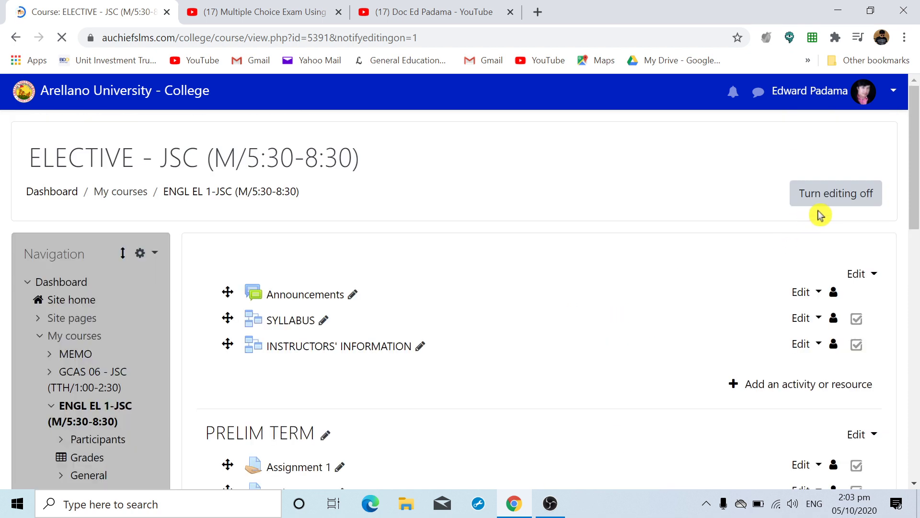
- Add a new Quiz activity to the PRELIM TERM section of the course
scroll(801, 261, "down", 4)
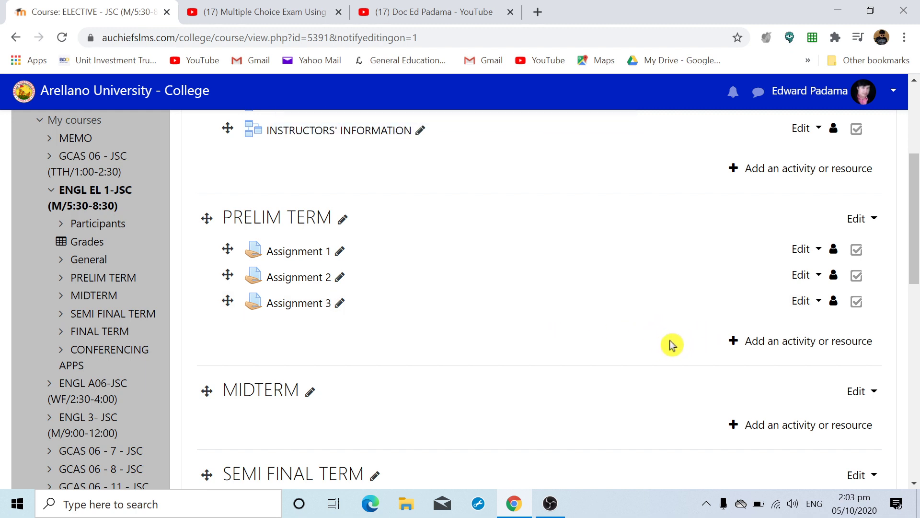
left_click(733, 349)
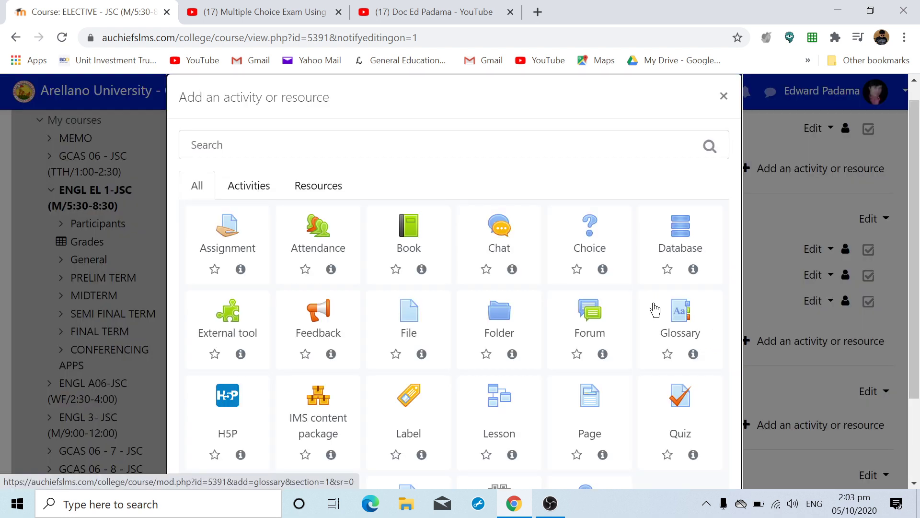
scroll(655, 309, "down", 1)
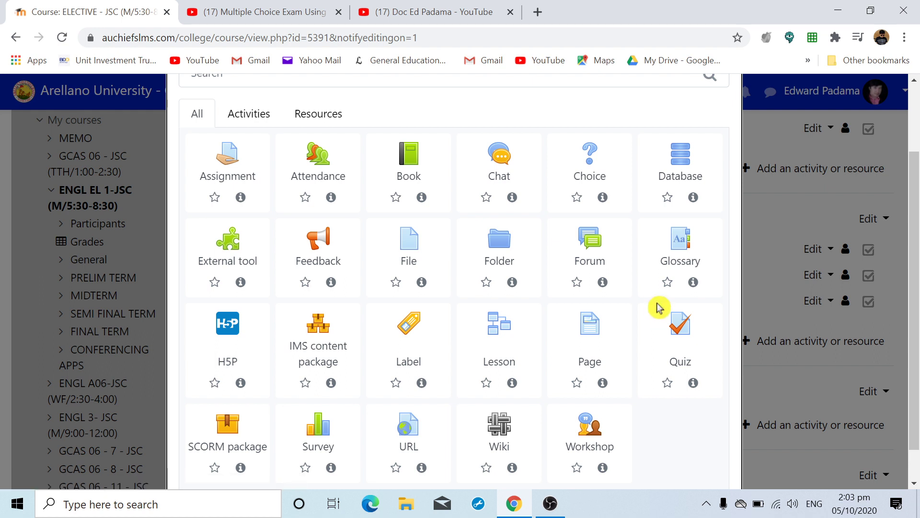
left_click(682, 324)
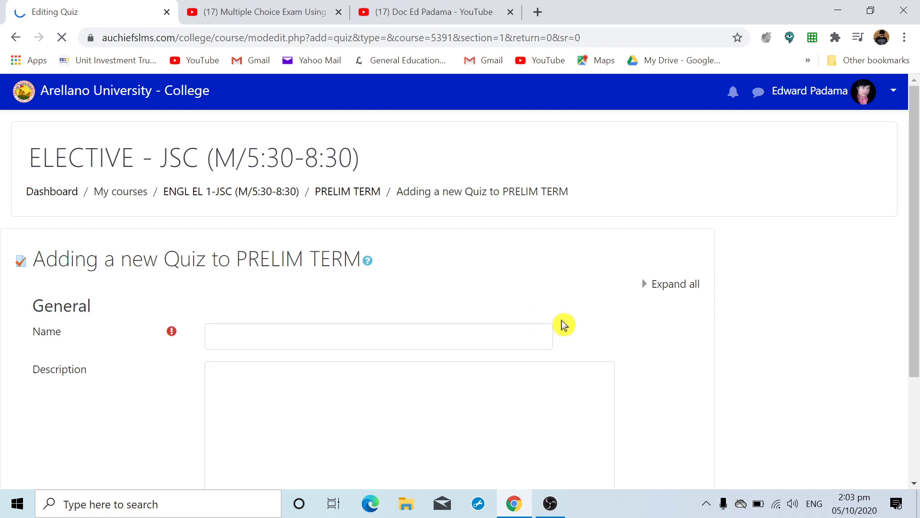
- Name the new quiz "Prelim Exam"
scroll(563, 324, "down", 3)
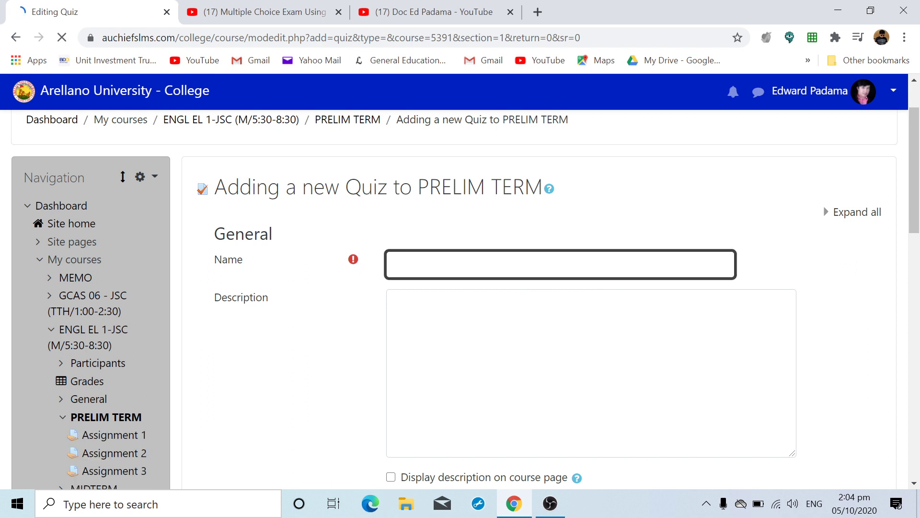
type("P")
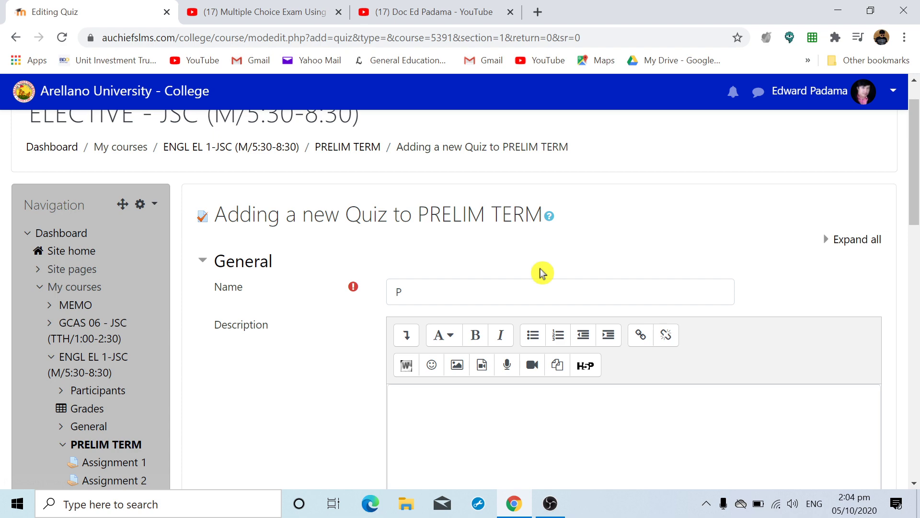
scroll(541, 273, "down", 7)
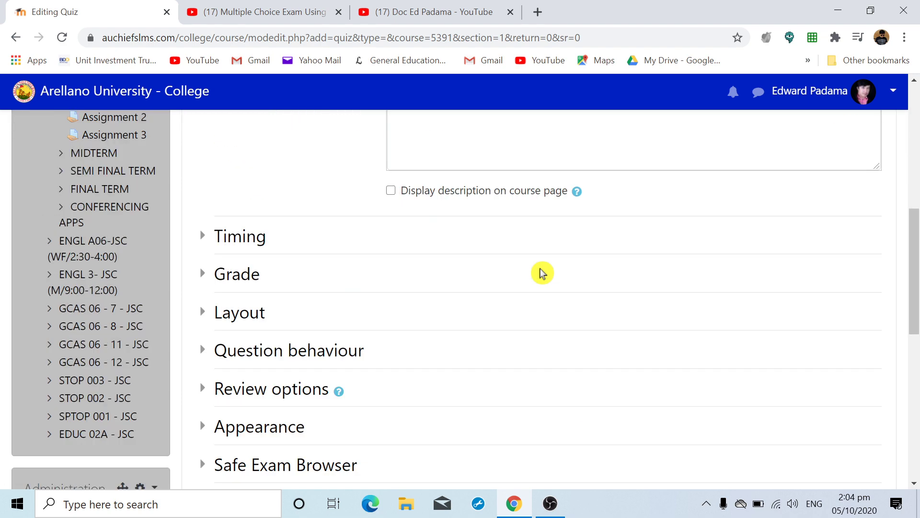
scroll(573, 276, "up", 7)
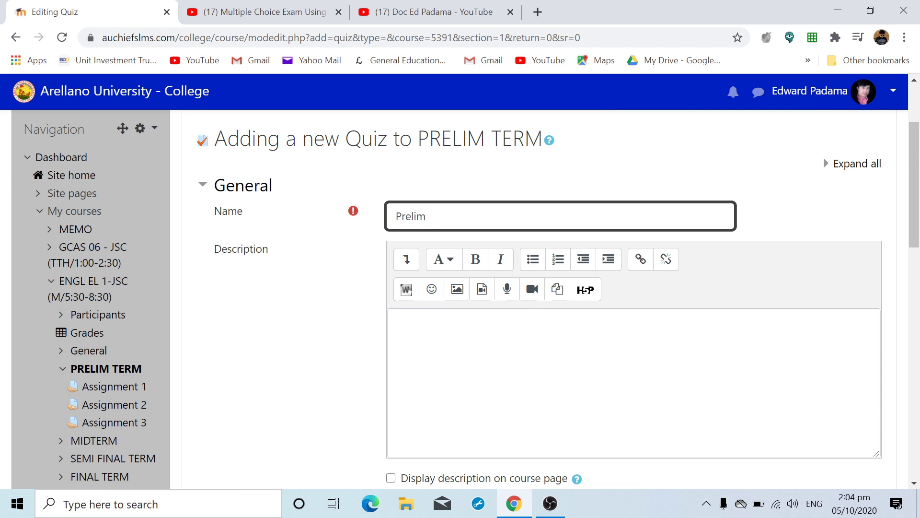
type("Exam")
- Enter "Instructions on how to answer the exam" as the quiz description
left_click(398, 320)
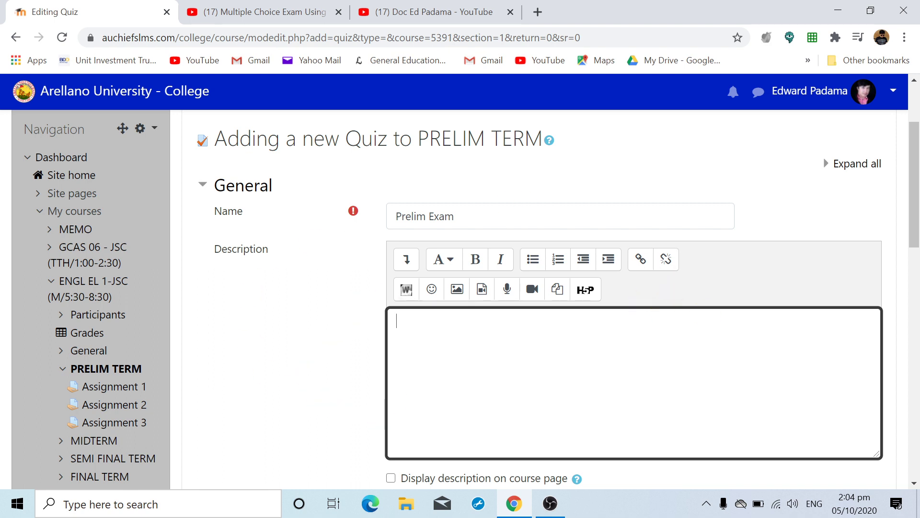
scroll(700, 412, "down", 2)
scroll(701, 413, "down", 4)
scroll(704, 412, "up", 4)
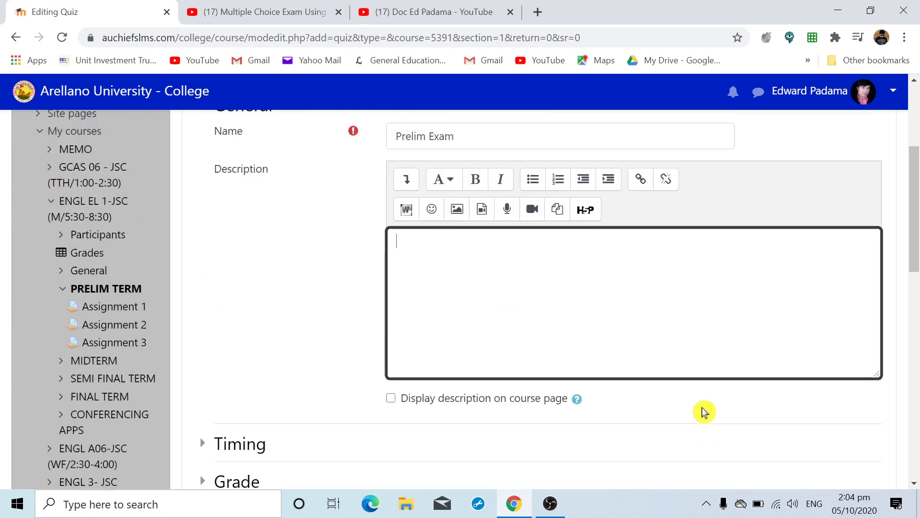
scroll(703, 412, "up", 3)
scroll(623, 306, "down", 2)
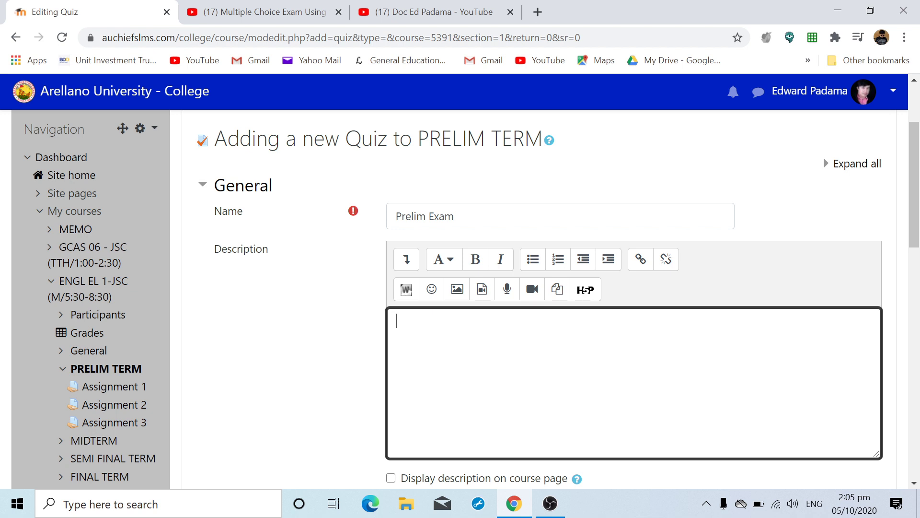
left_click(391, 355)
type("Instructions on how to answer th")
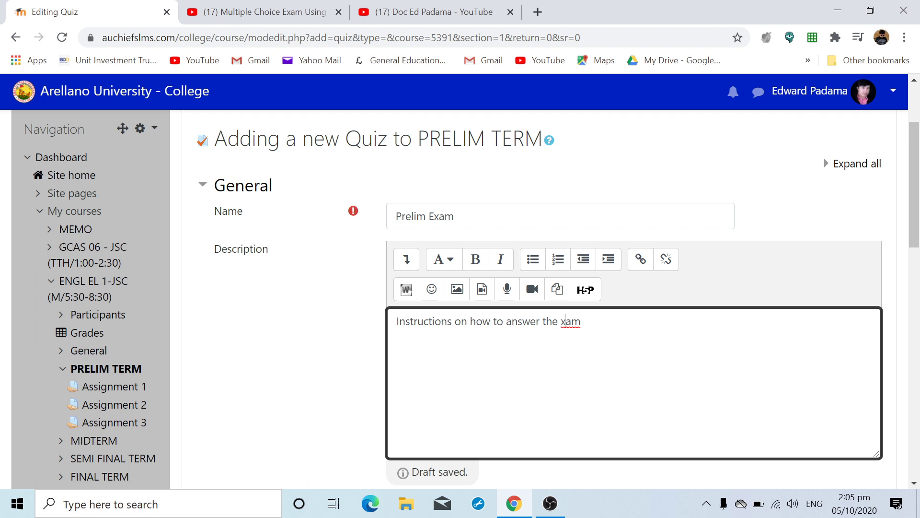
type("e")
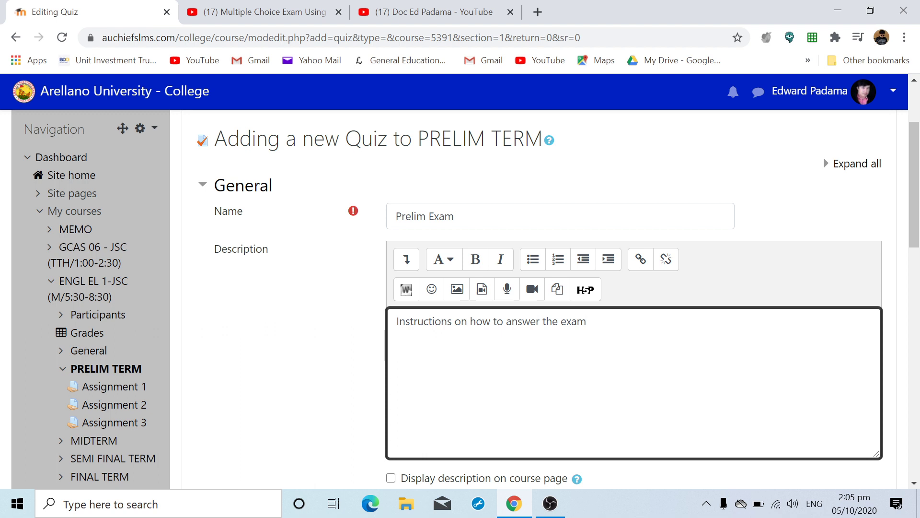
left_click_drag(397, 321, 587, 321)
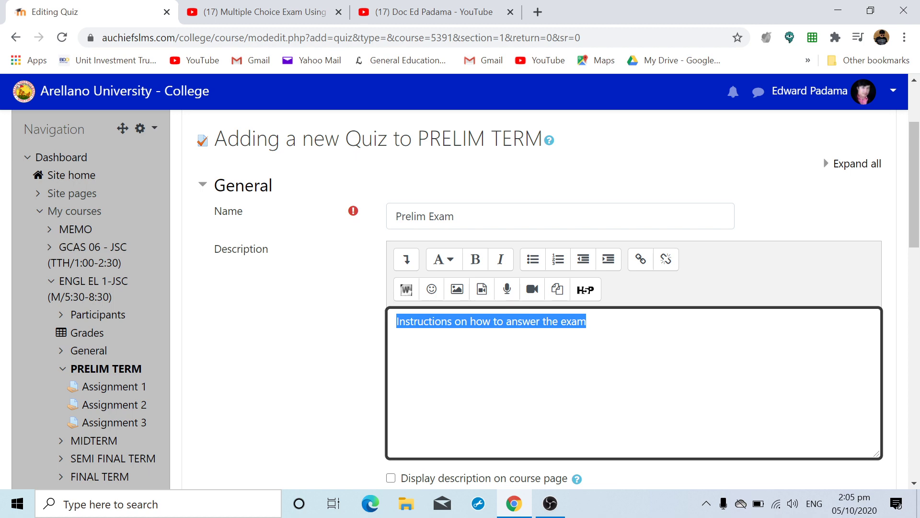
- Expand the quiz's Timing settings and enable both the opening and the closing date
scroll(620, 340, "down", 6)
scroll(620, 340, "up", 5)
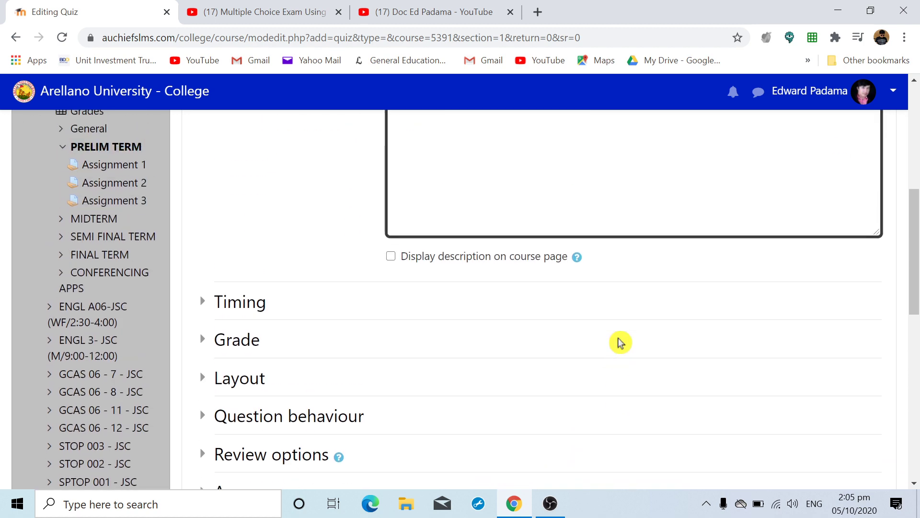
scroll(616, 222, "down", 3)
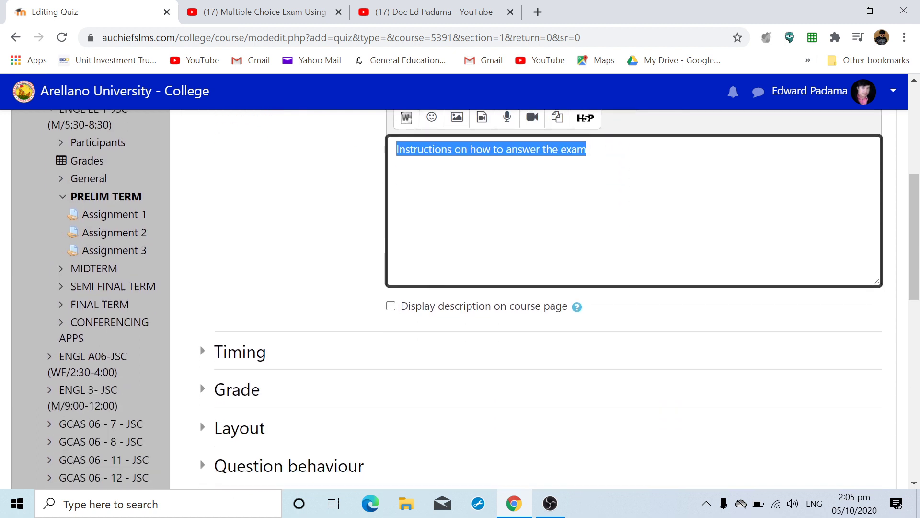
scroll(615, 223, "up", 2)
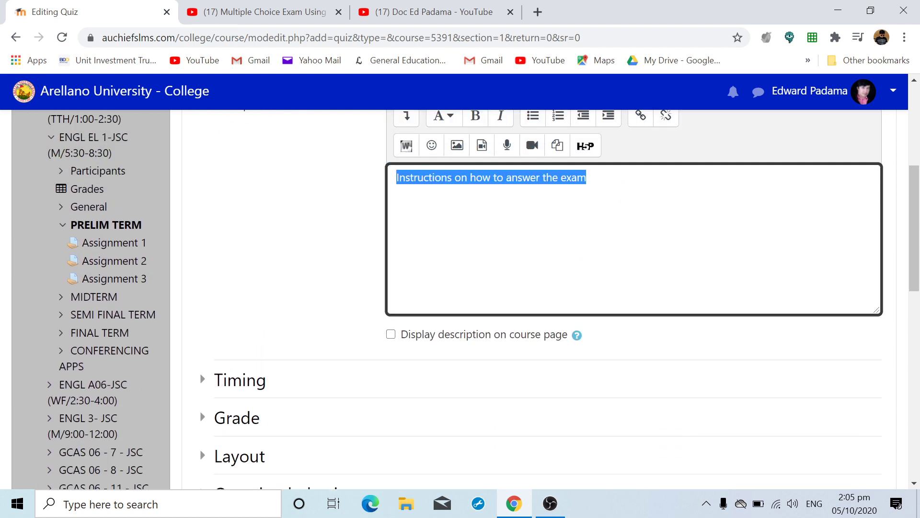
scroll(616, 297, "down", 3)
left_click(230, 244)
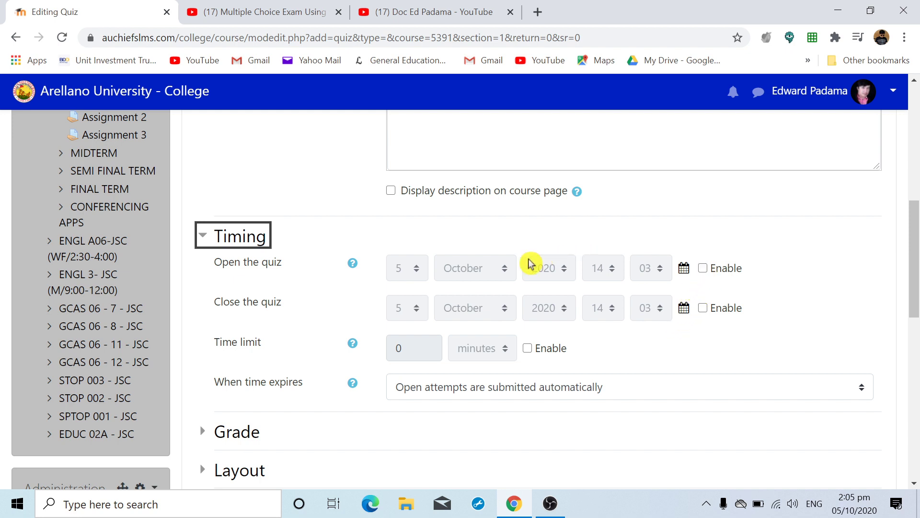
left_click(702, 269)
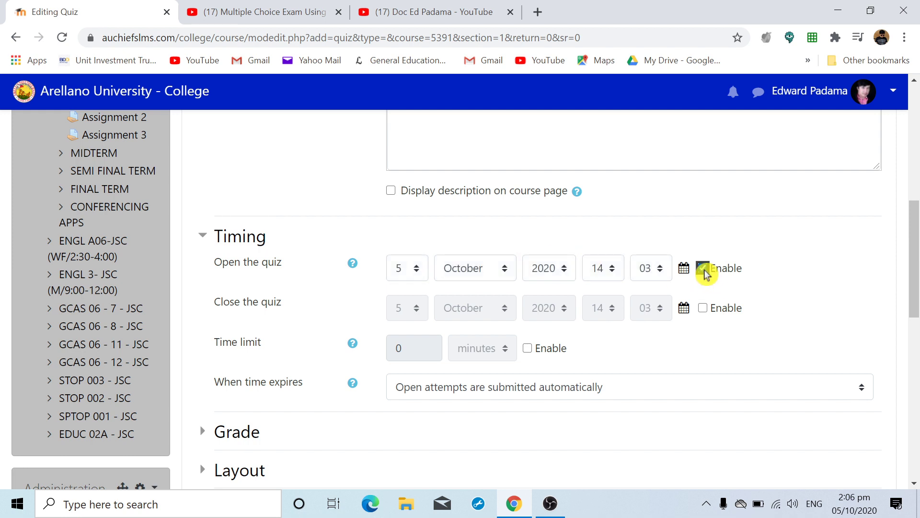
left_click(703, 309)
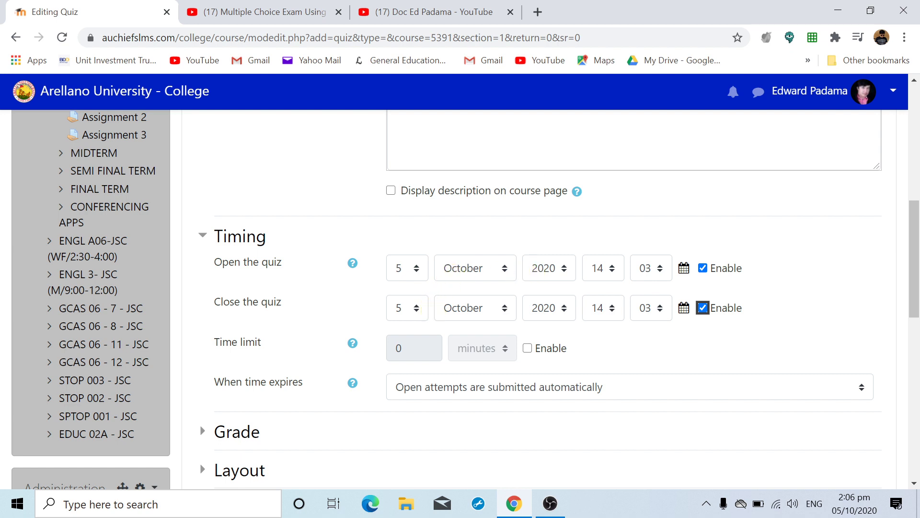
scroll(689, 320, "down", 1)
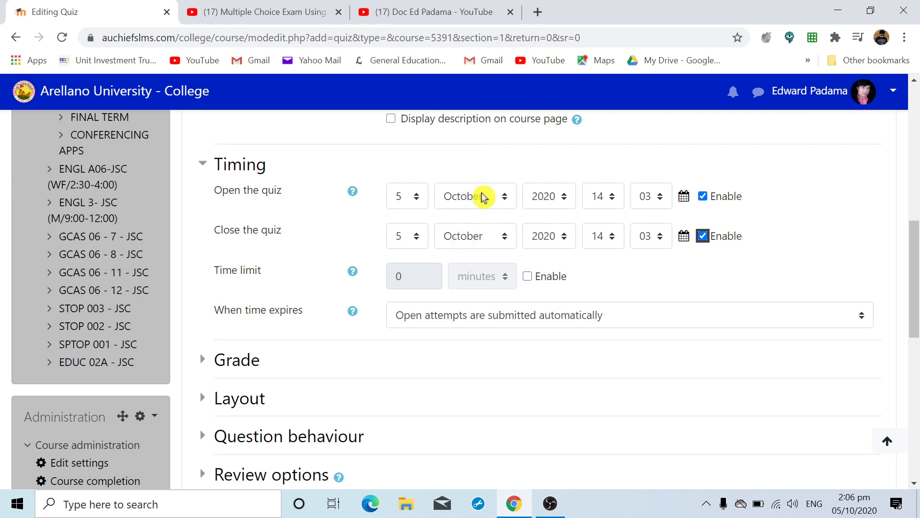
- Set the quiz's closing day to 6 October and enable a time limit of 60 minutes
left_click(405, 237)
left_click(402, 334)
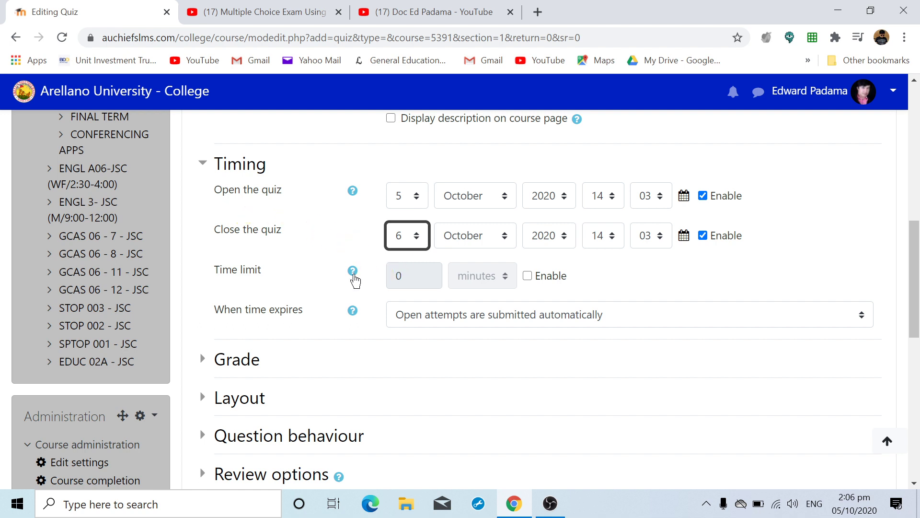
left_click(528, 277)
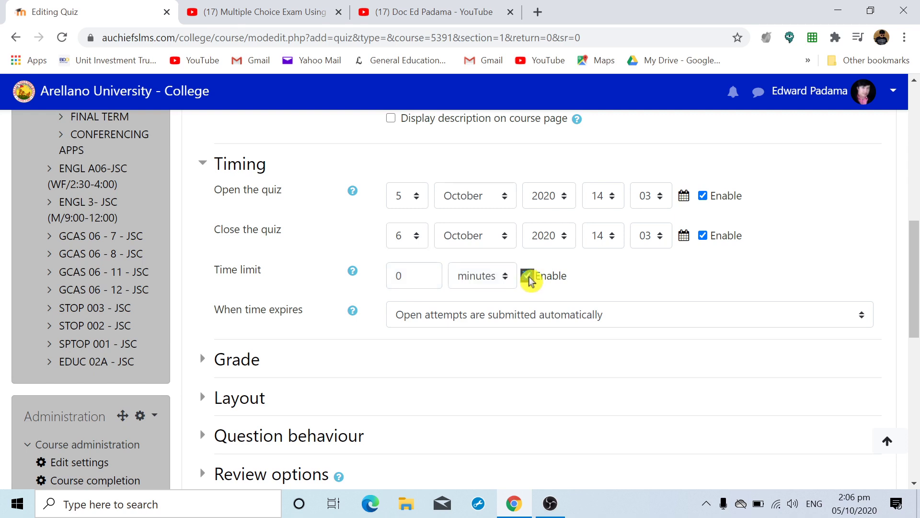
left_click(431, 277)
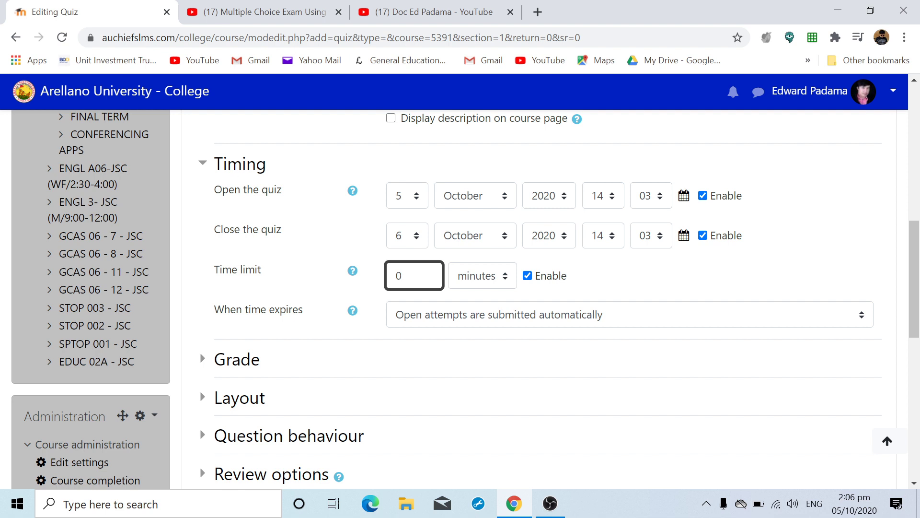
type("6")
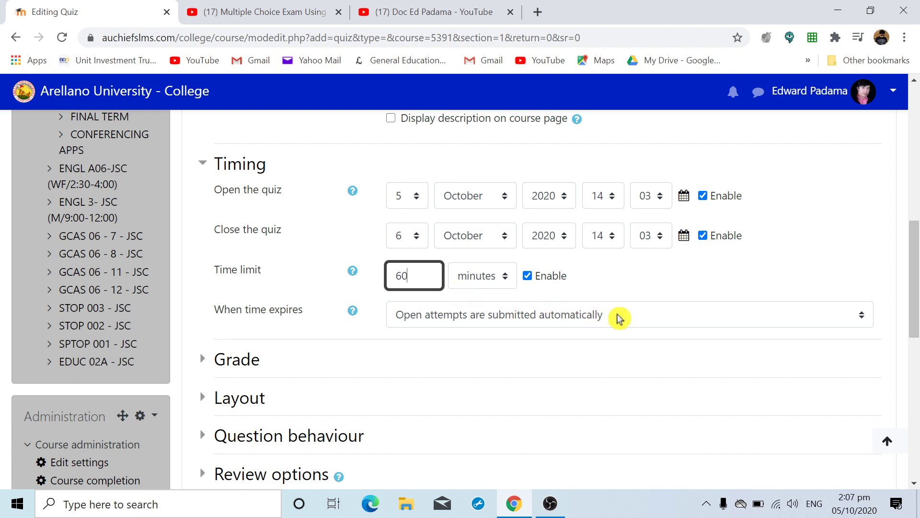
- In the review options, disable "The attempt" immediately after the attempt, while the quiz is still open, and after the quiz is closed
scroll(623, 323, "down", 2)
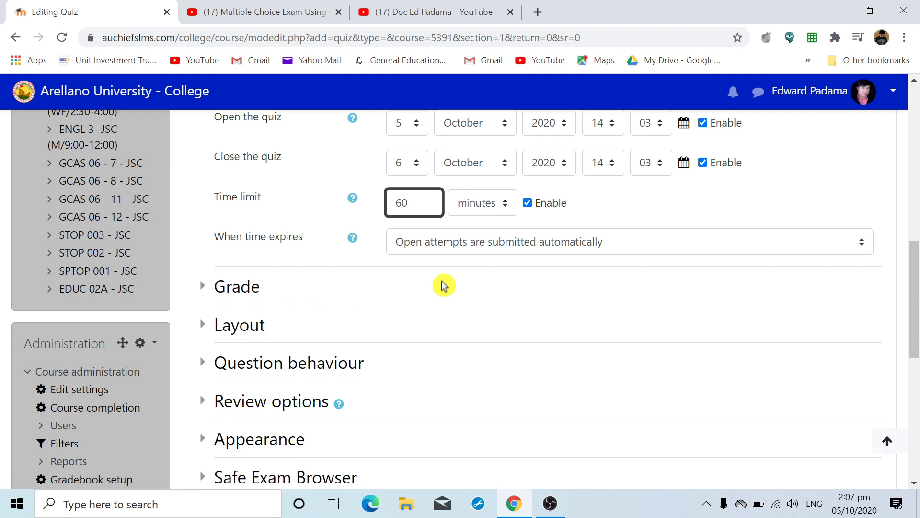
scroll(442, 287, "down", 3)
scroll(441, 286, "up", 2)
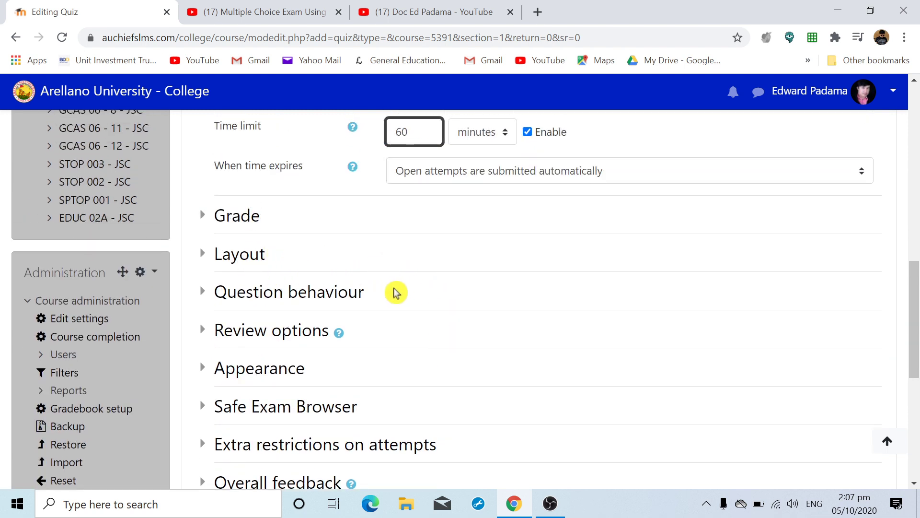
left_click(302, 330)
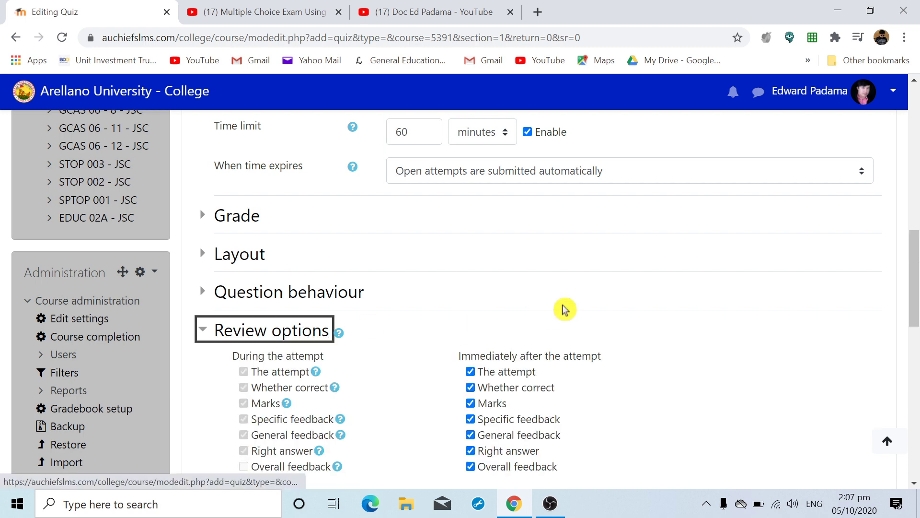
scroll(551, 307, "down", 2)
left_click(470, 299)
scroll(590, 316, "down", 3)
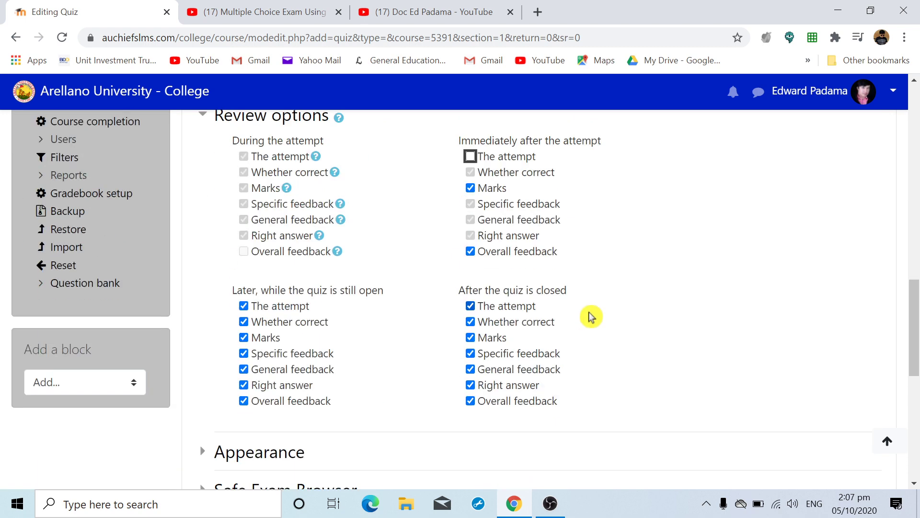
left_click(470, 305)
left_click(244, 305)
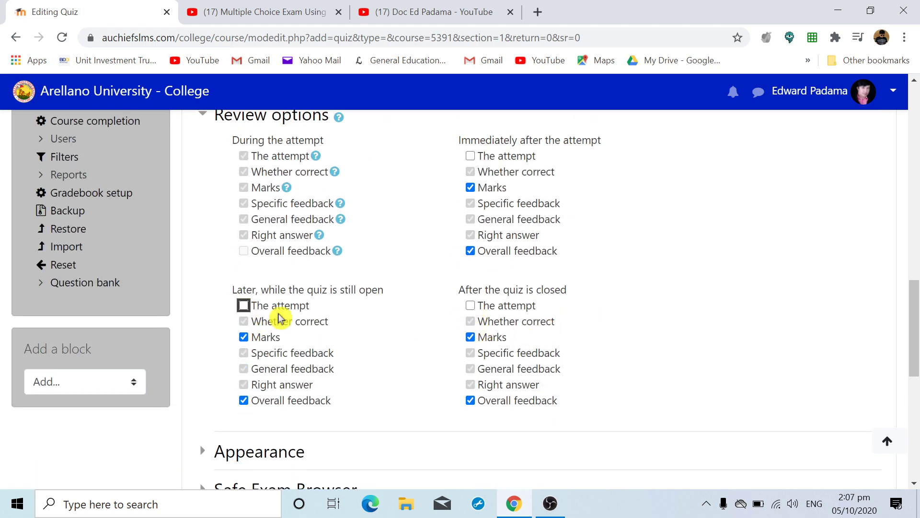
scroll(718, 341, "up", 3)
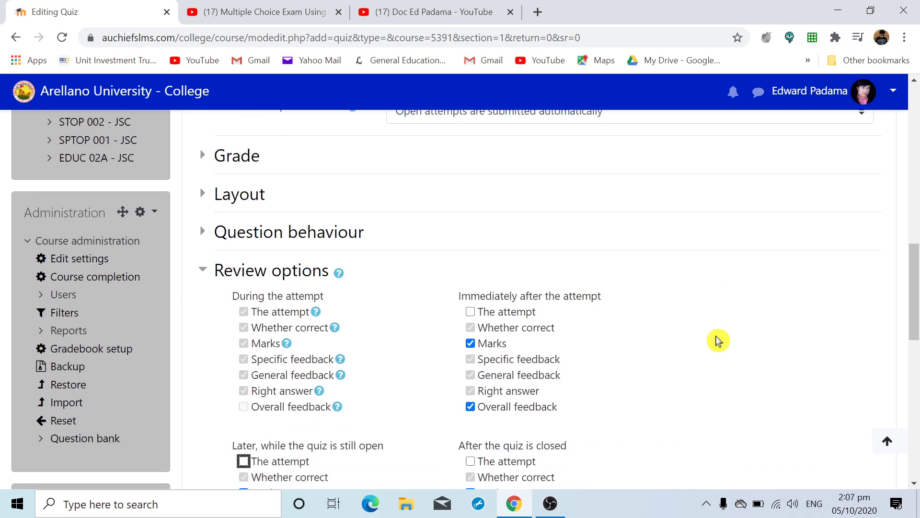
scroll(717, 340, "down", 2)
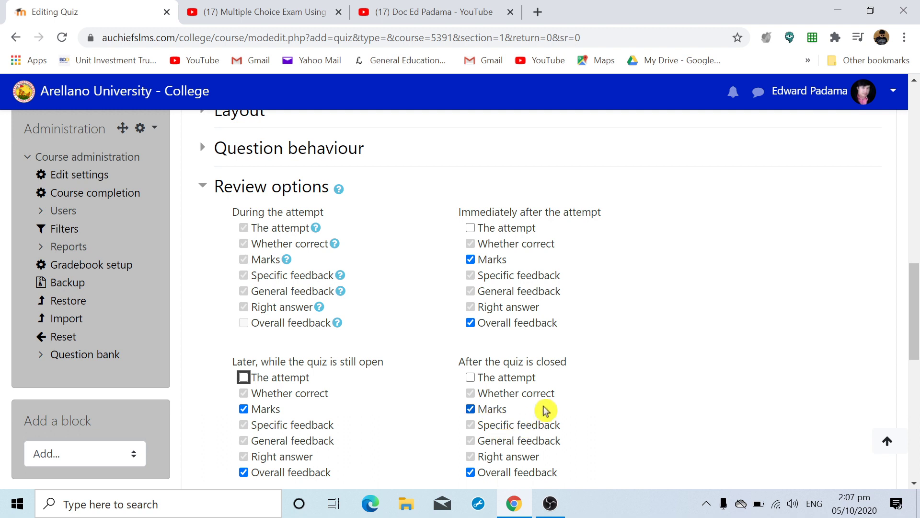
- Expand the quiz's Restrict access settings and add a Date restriction
scroll(612, 380, "down", 5)
scroll(615, 380, "down", 2)
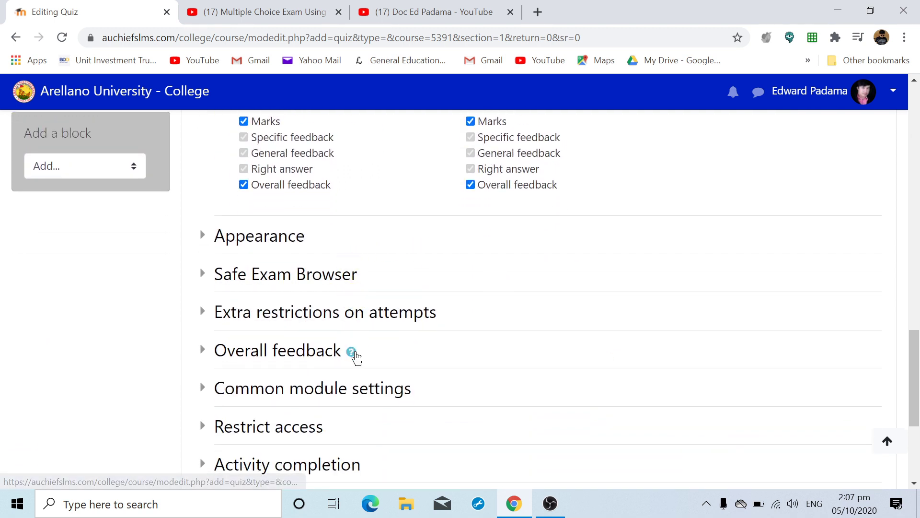
scroll(484, 382, "down", 2)
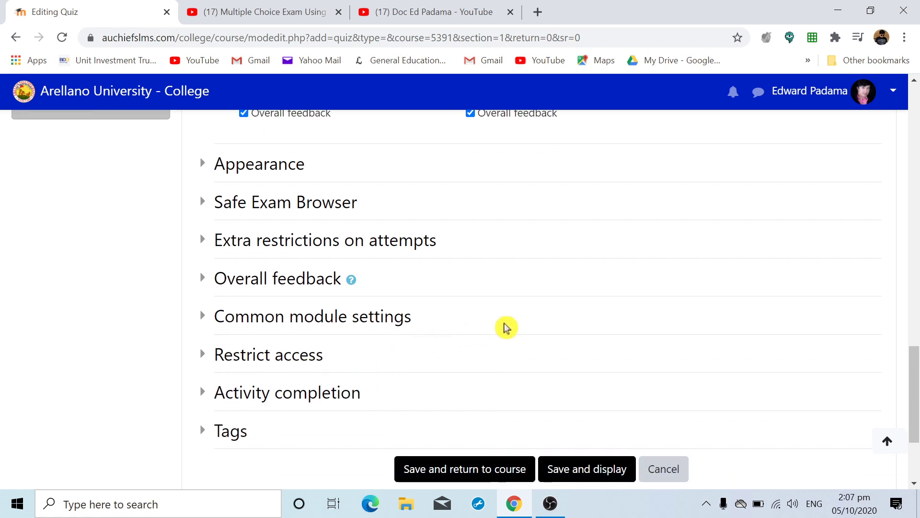
scroll(508, 331, "up", 2)
scroll(519, 334, "down", 2)
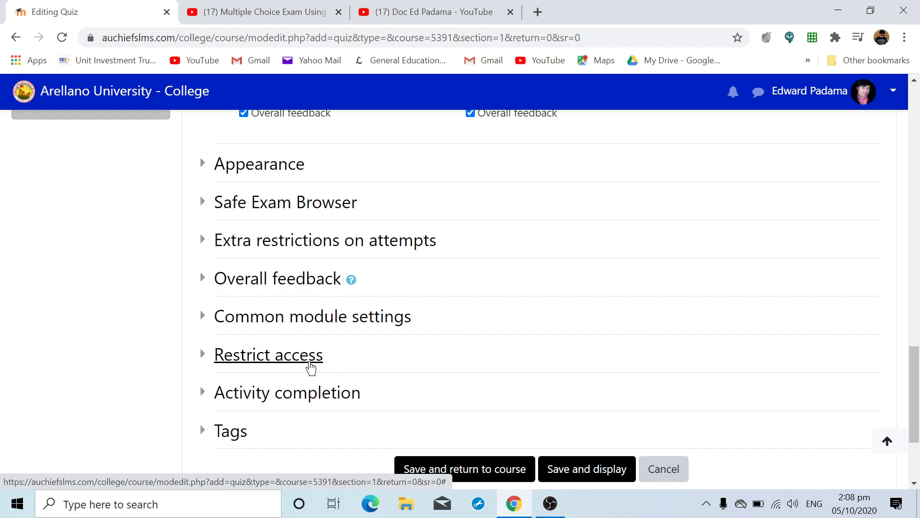
left_click(310, 366)
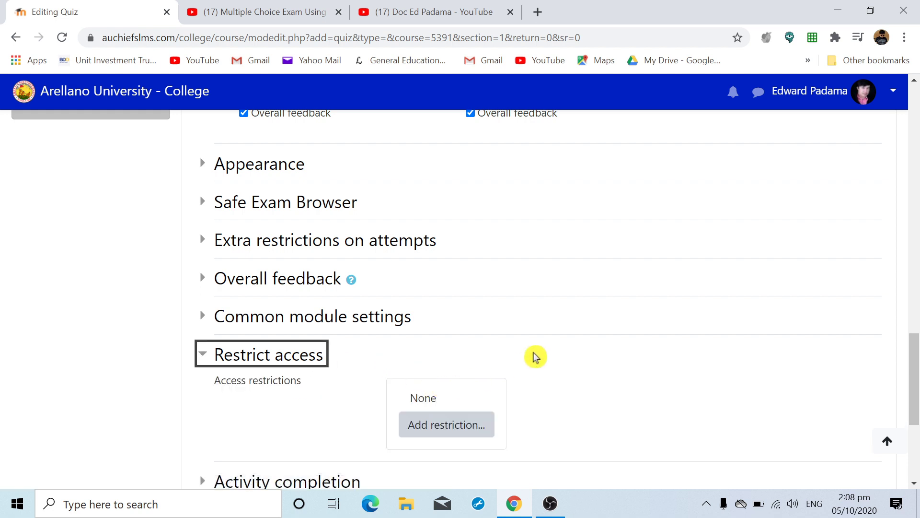
scroll(602, 360, "down", 1)
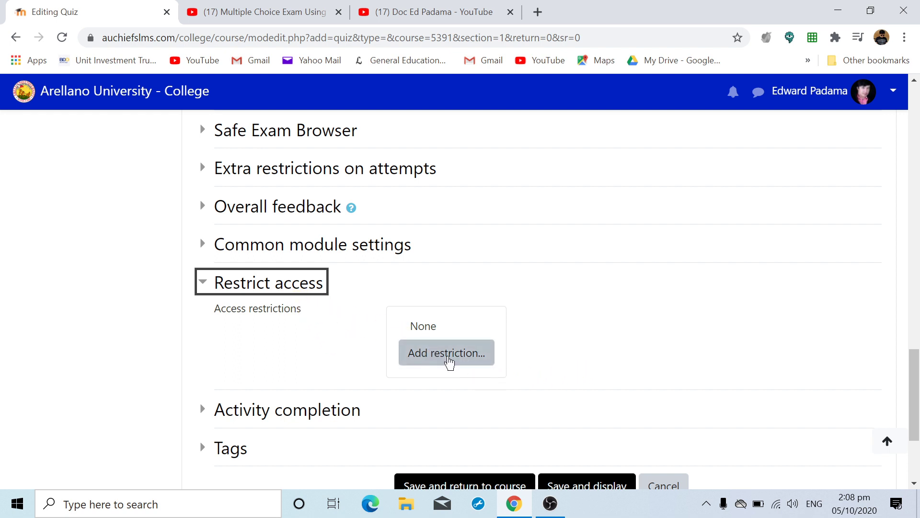
left_click(449, 362)
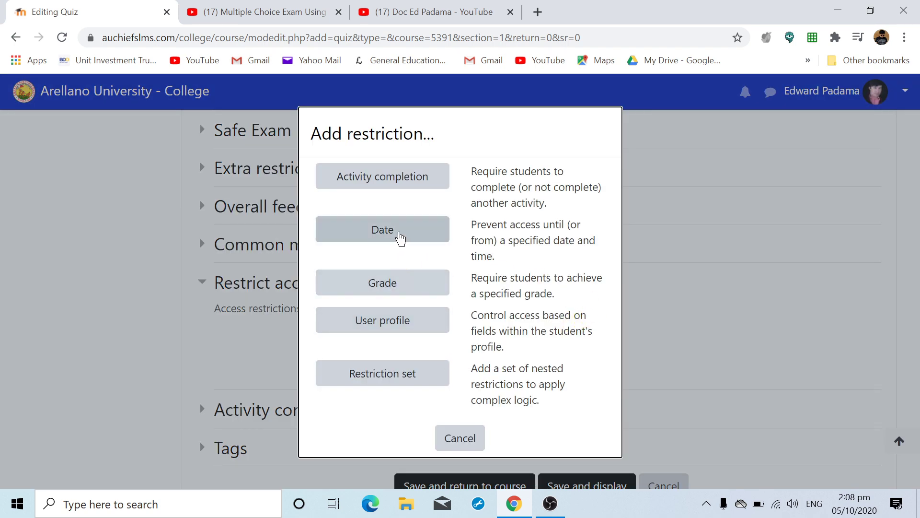
left_click(400, 238)
scroll(703, 243, "down", 2)
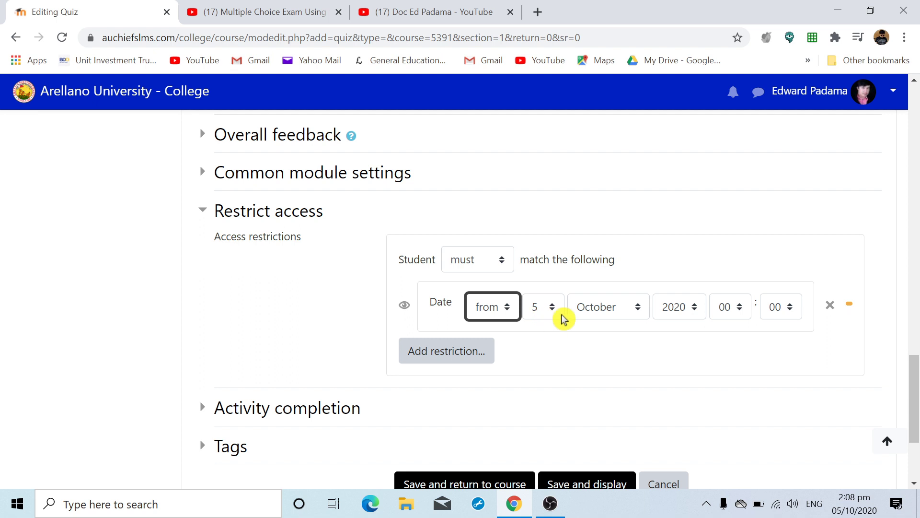
- Set the hour of the date restriction's start time to 09
left_click(724, 312)
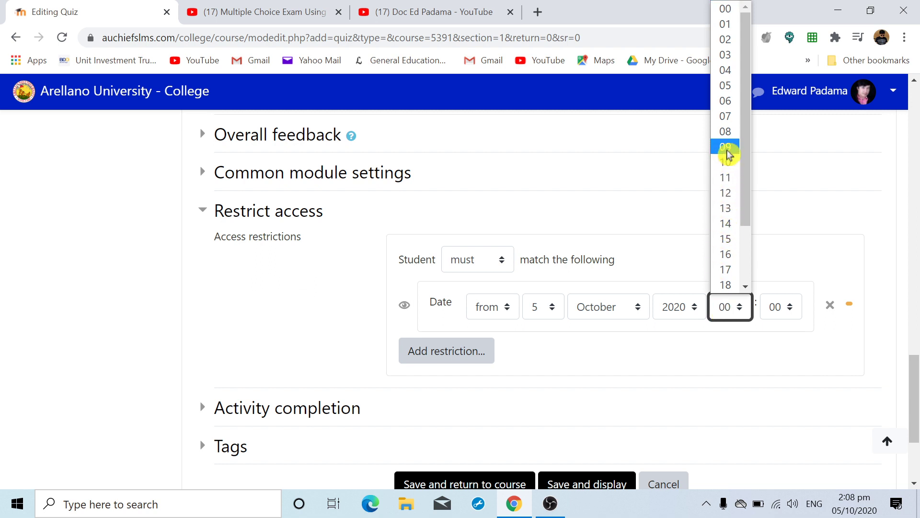
left_click(763, 340)
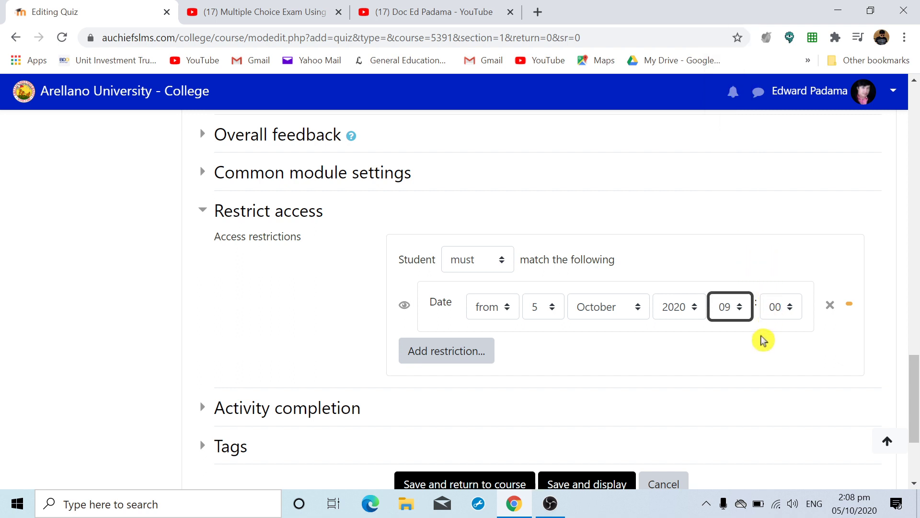
left_click(729, 314)
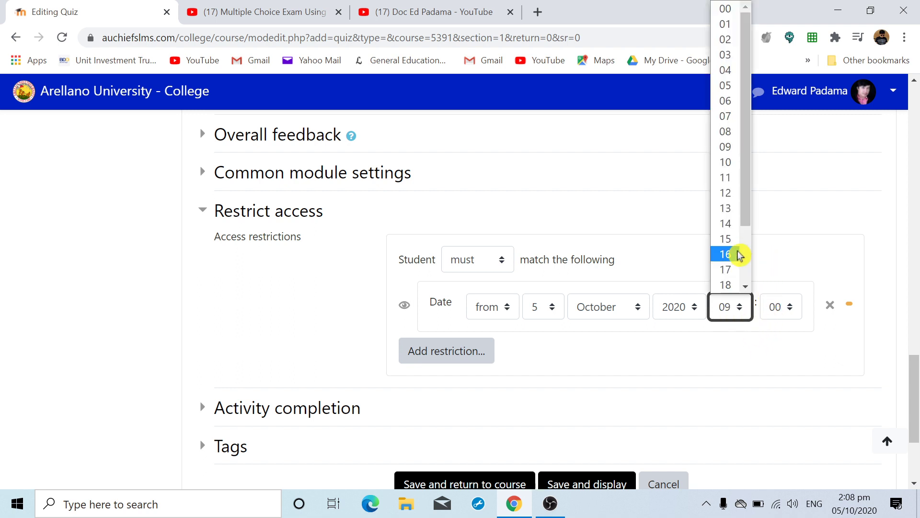
mouse_move(747, 214)
left_mouse_down()
mouse_move(749, 290)
mouse_move(746, 225)
left_mouse_up()
left_click(724, 128)
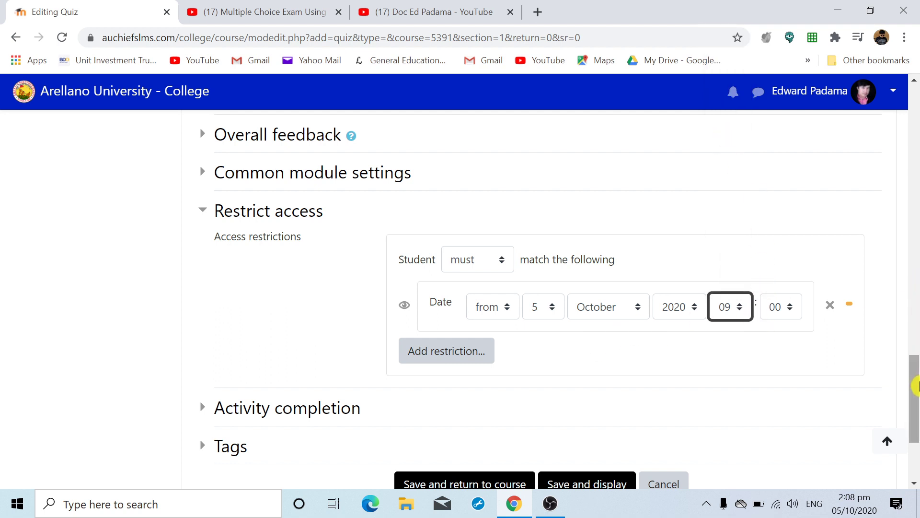
- Set the quiz's opening time to 09:00 in the Timing settings, then save the quiz and return to the course
left_click_drag(916, 389, 917, 214)
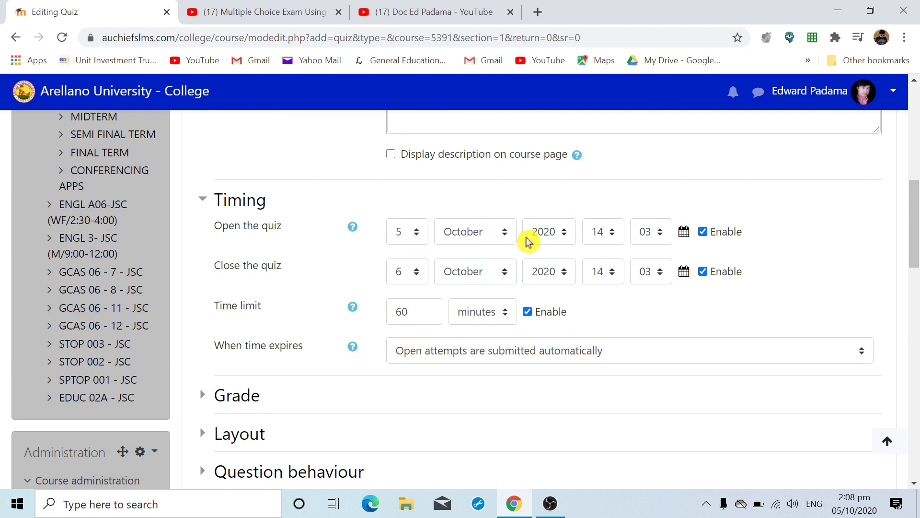
left_click(602, 237)
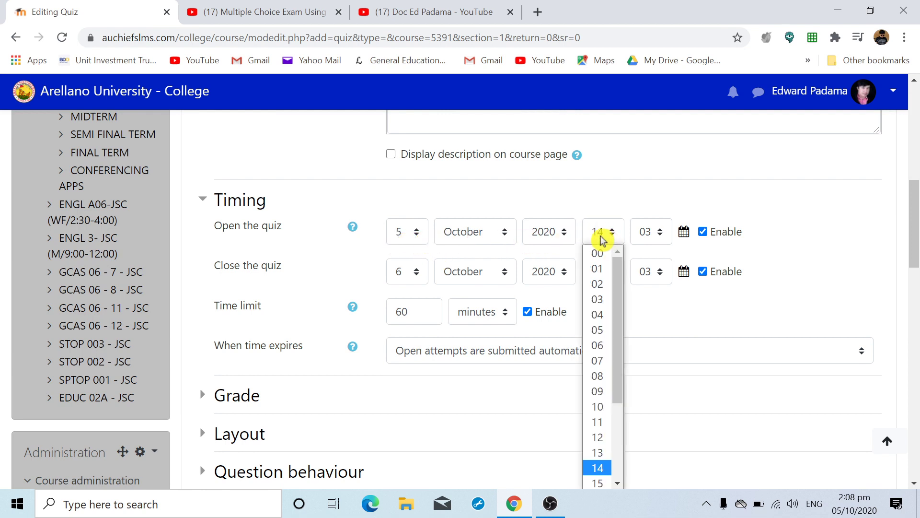
left_click(600, 396)
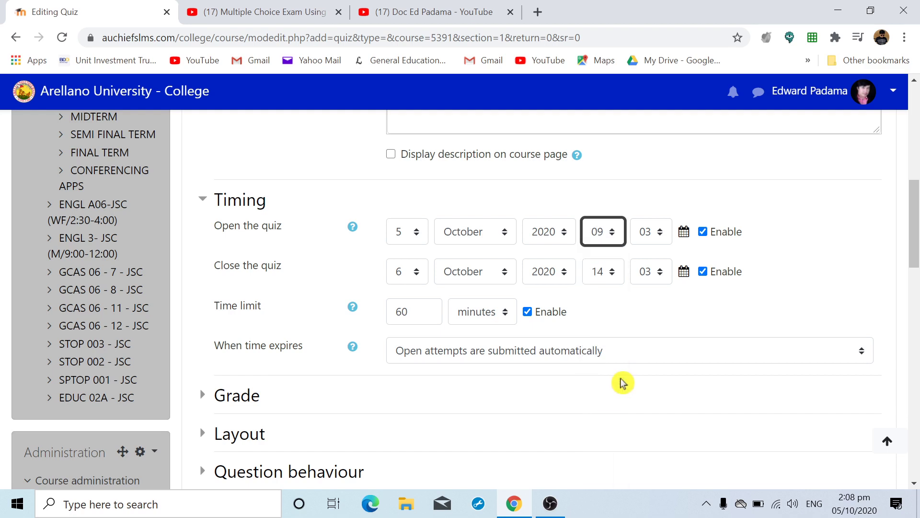
left_click(645, 238)
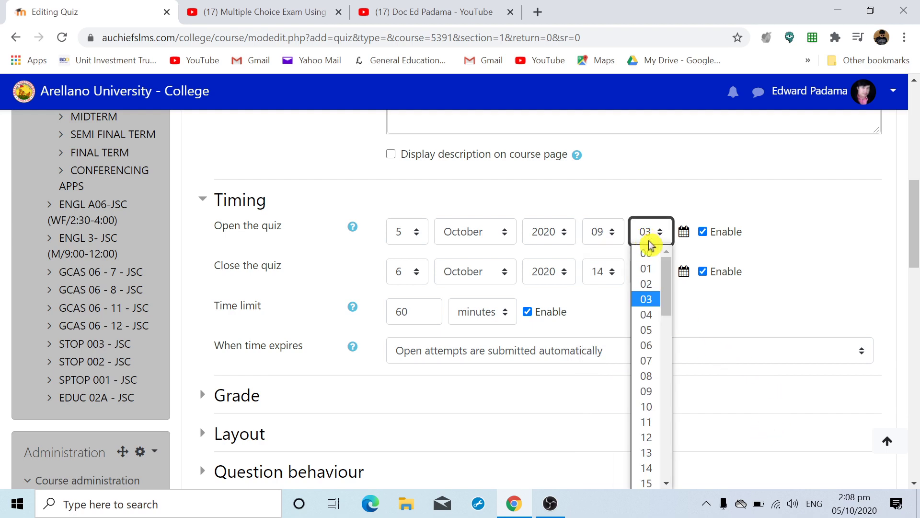
left_click(648, 253)
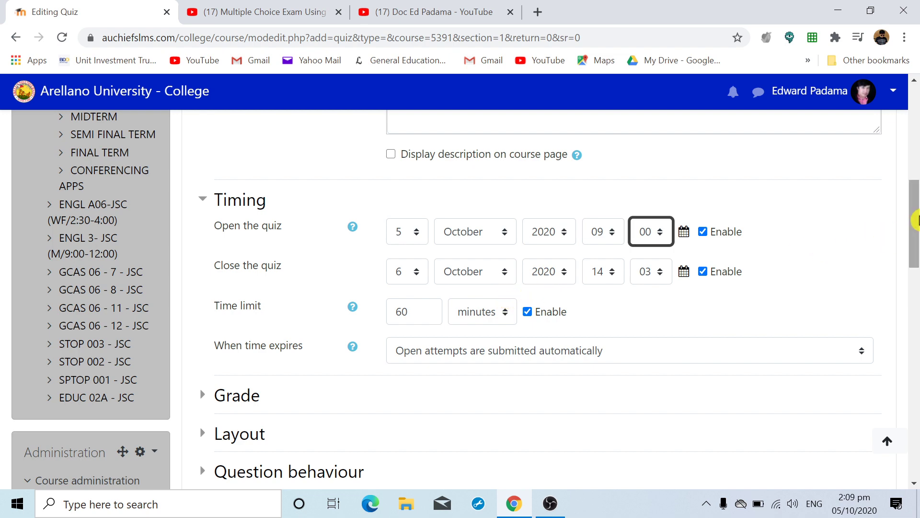
left_click_drag(915, 216, 915, 421)
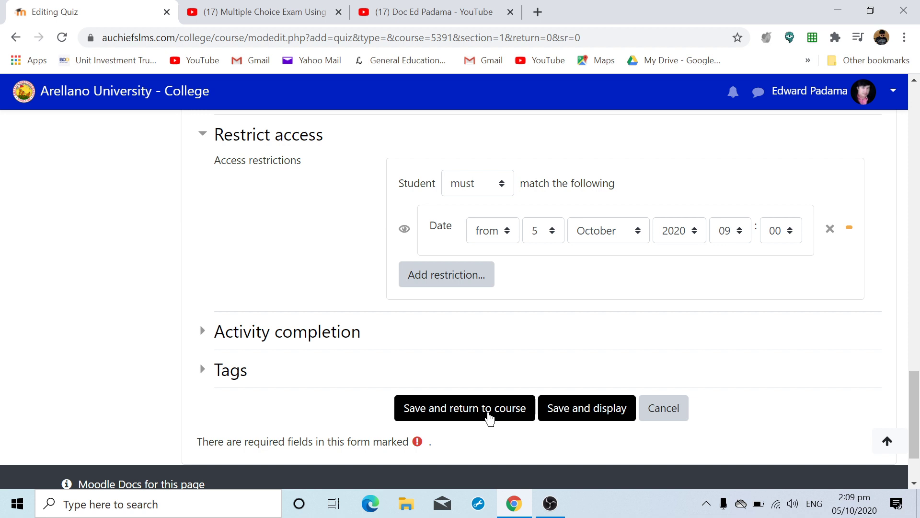
left_click(488, 416)
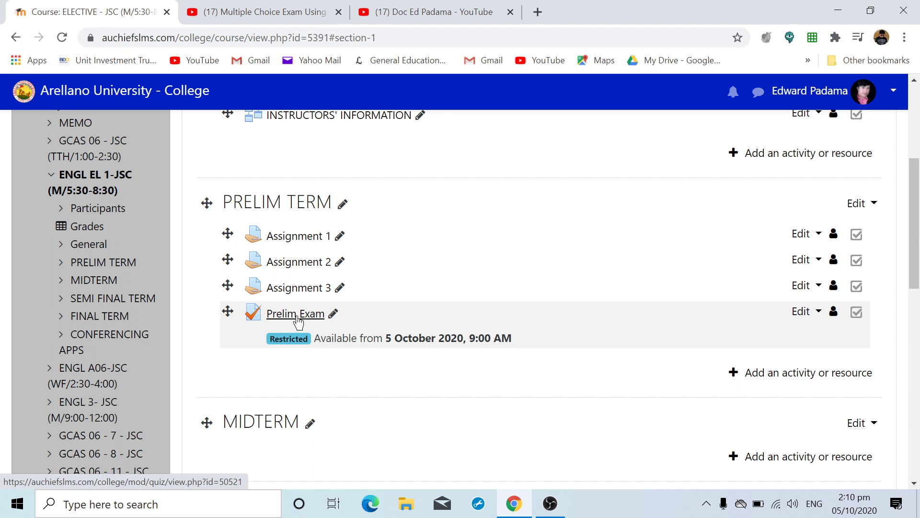
- Open the Prelim Exam quiz from the PRELIM TERM section and go through its overview page
left_click(817, 312)
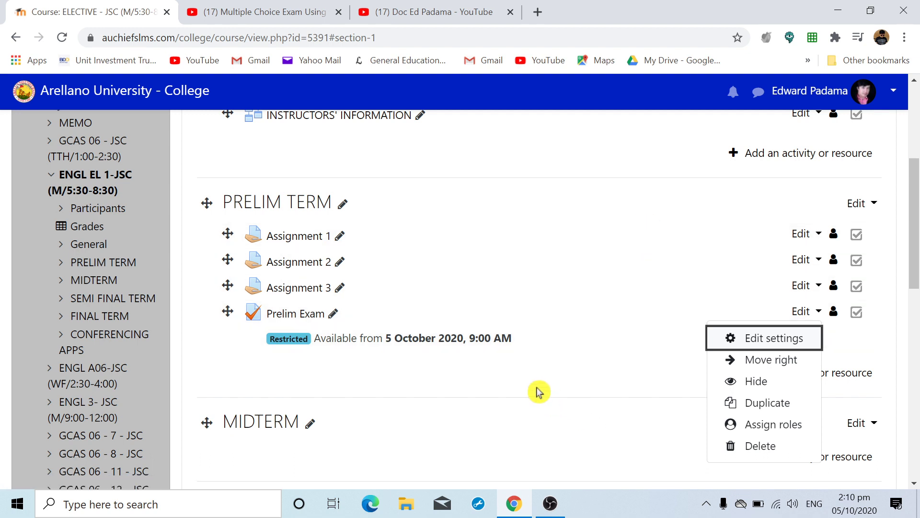
key("Escape")
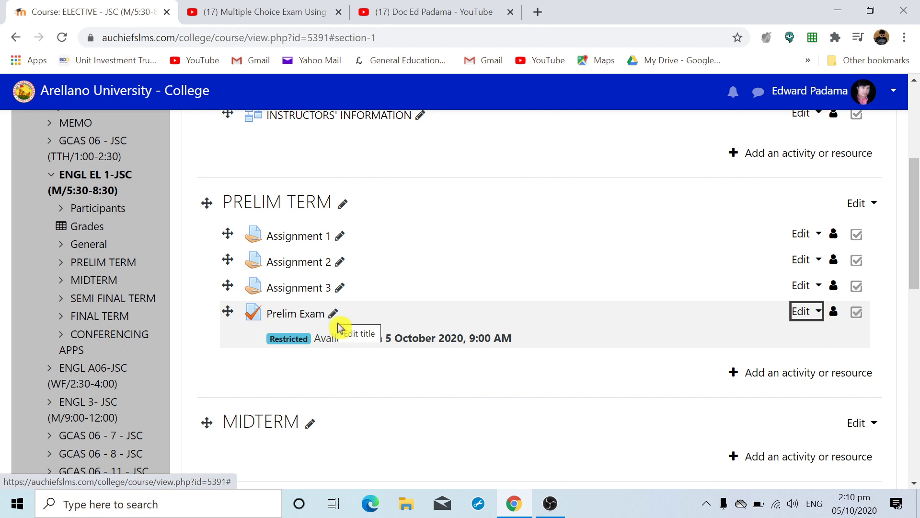
left_click(298, 315)
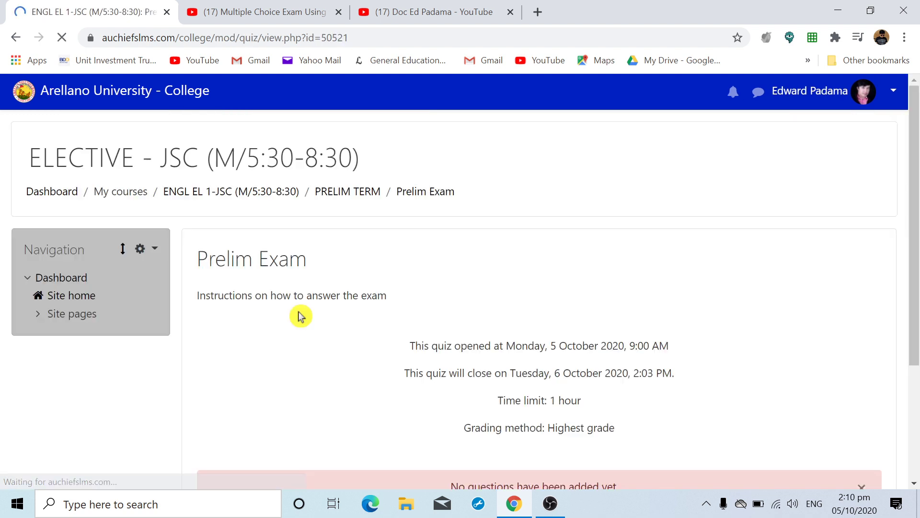
scroll(458, 286, "down", 1)
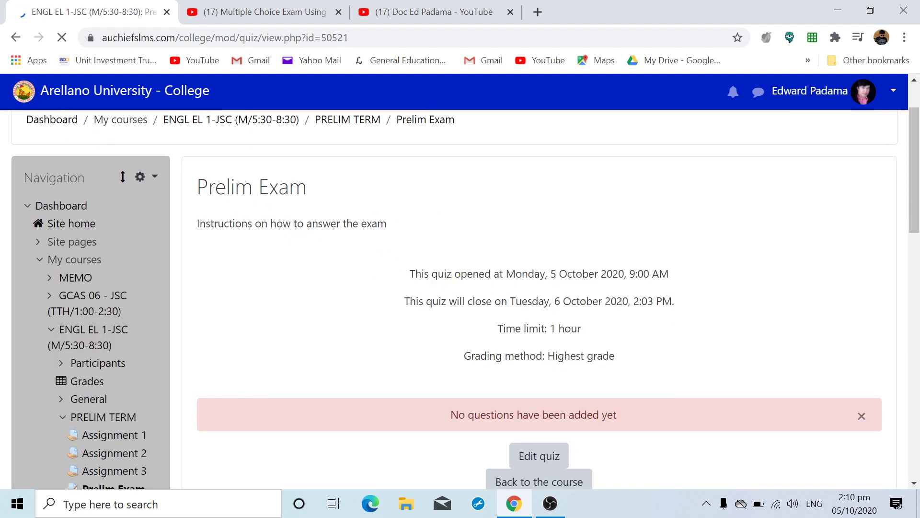
scroll(687, 249, "down", 1)
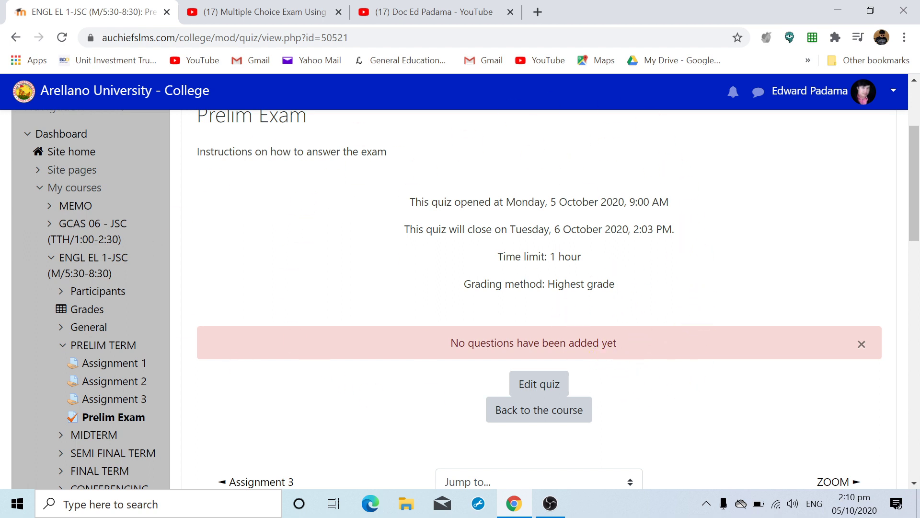
scroll(648, 294, "down", 2)
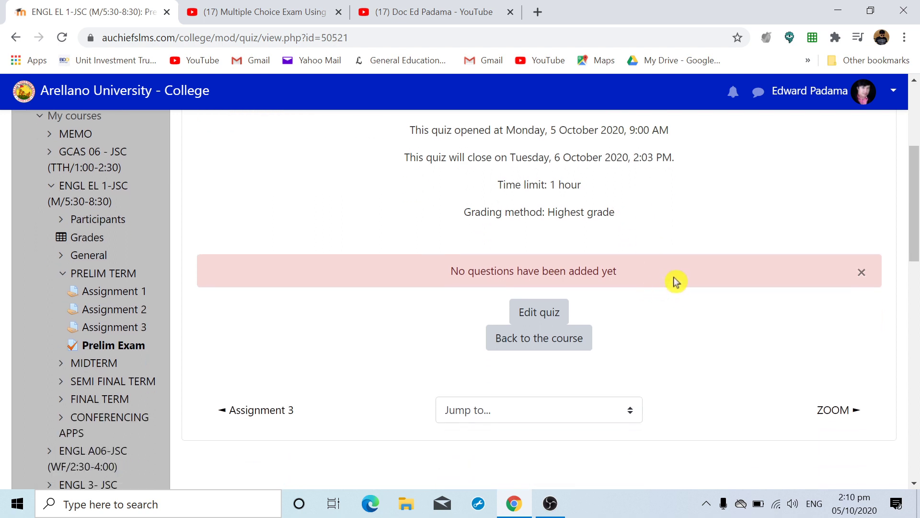
- Check the Prelim Exam overview page and open the quiz for editing its questions
scroll(674, 277, "up", 3)
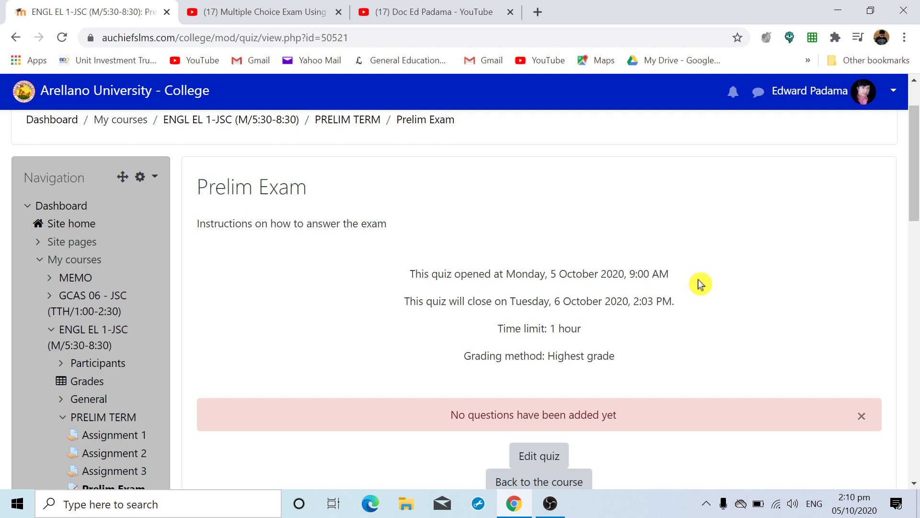
scroll(700, 286, "down", 6)
scroll(790, 215, "up", 3)
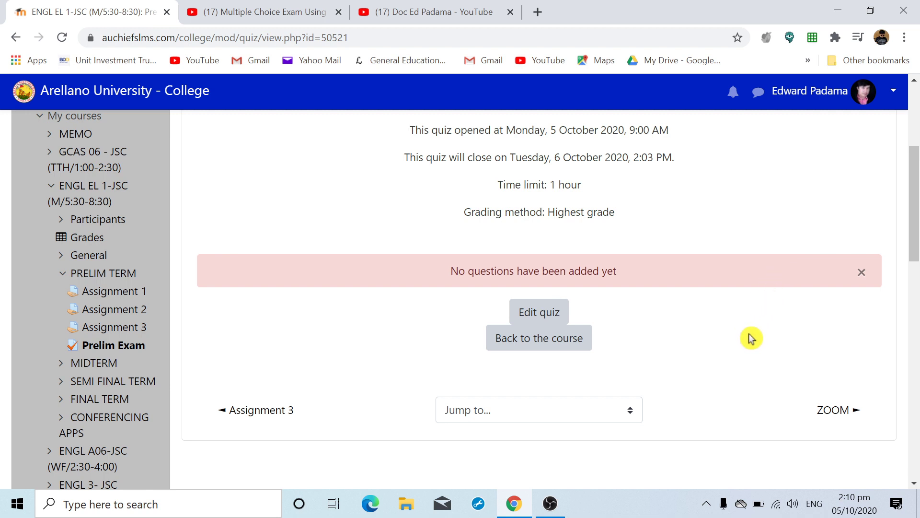
scroll(750, 338, "up", 2)
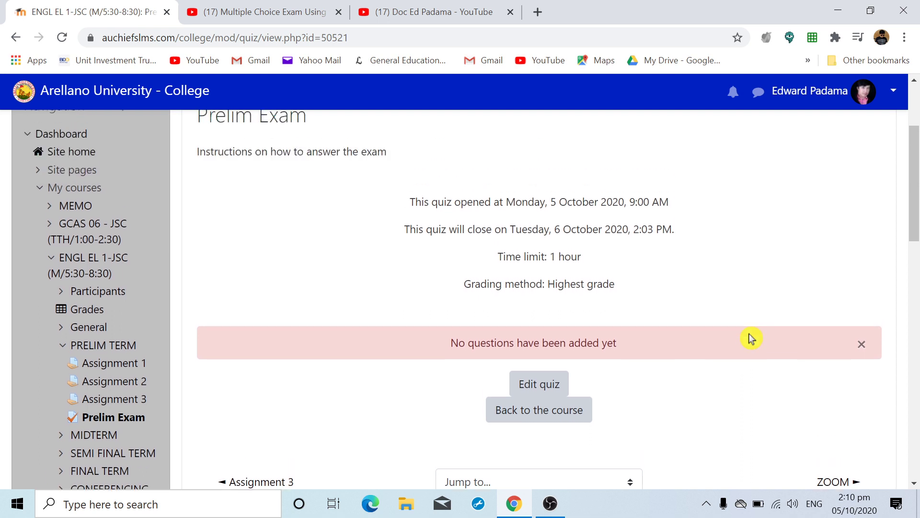
scroll(750, 339, "down", 3)
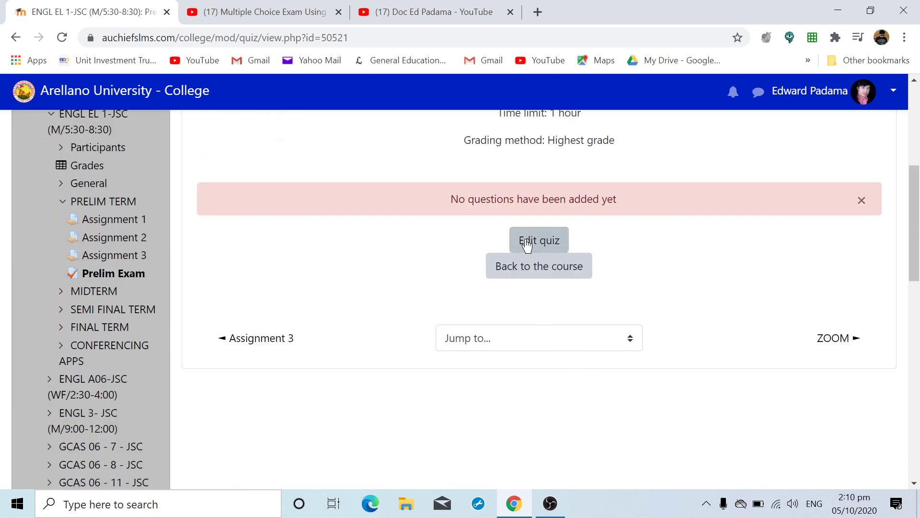
left_click(553, 246)
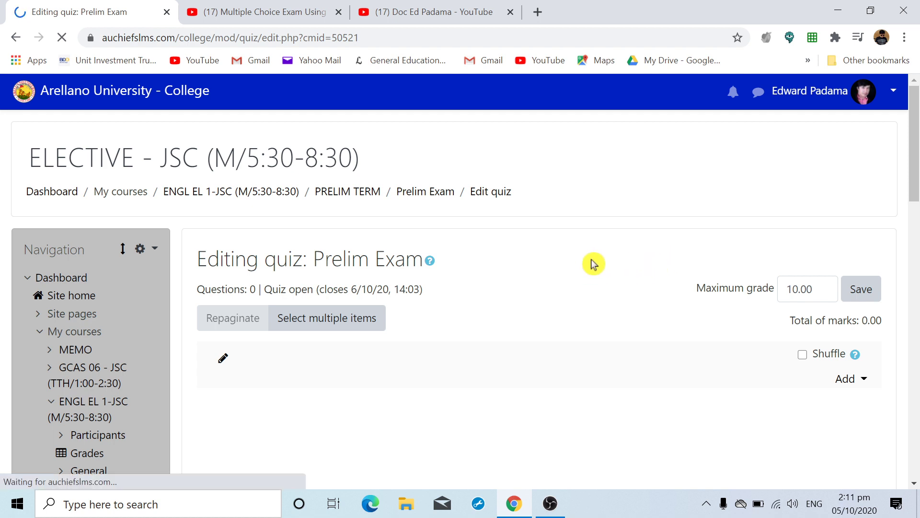
- Set the quiz's maximum grade to 20.00 and save it, then turn on question shuffling
scroll(594, 264, "down", 1)
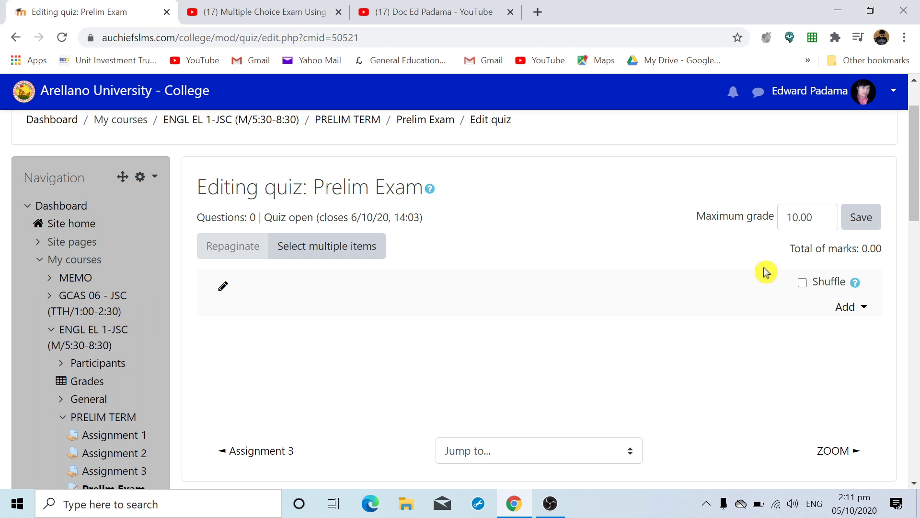
left_click(791, 217)
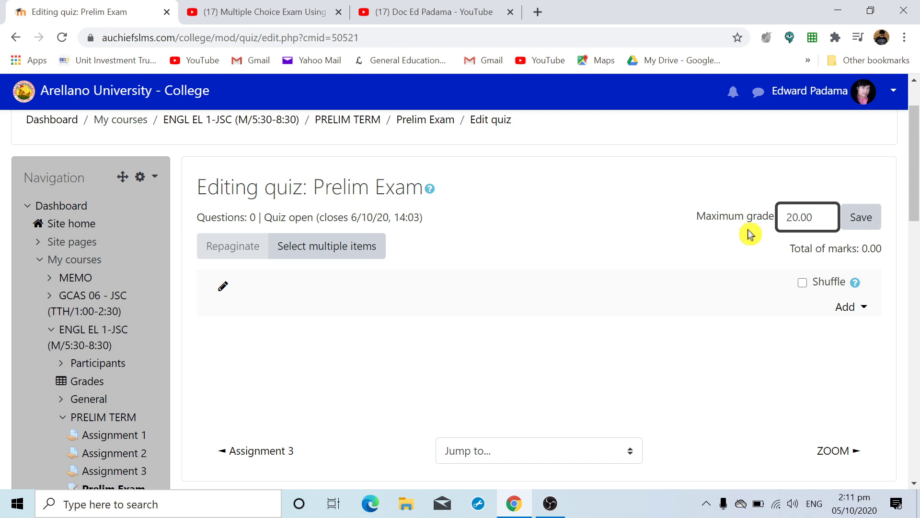
left_click(859, 218)
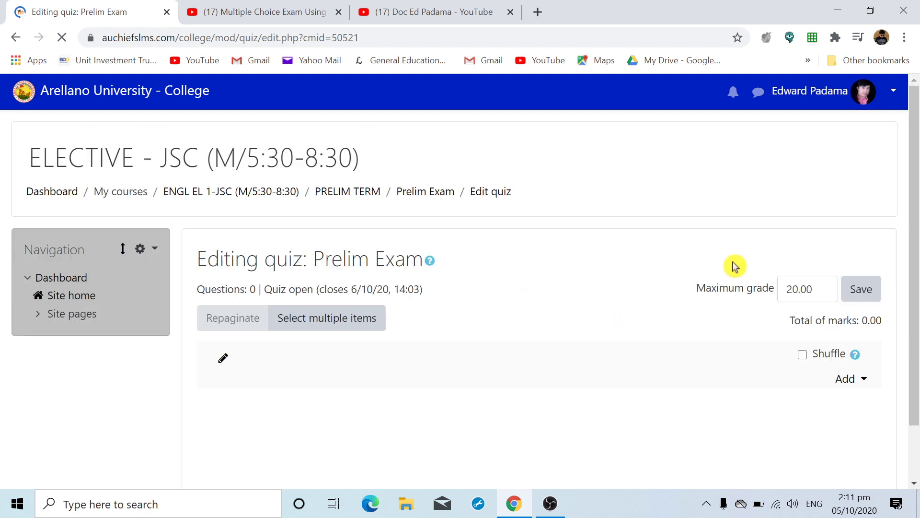
scroll(738, 268, "down", 1)
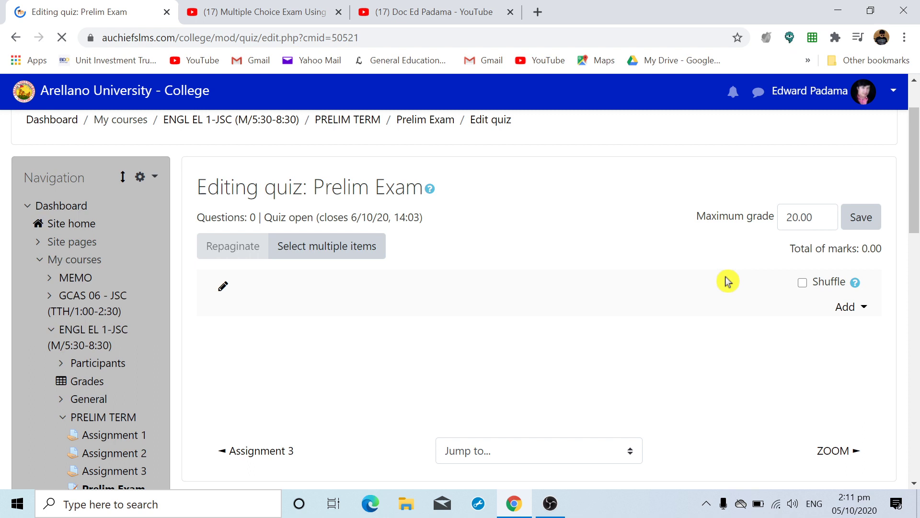
left_click(803, 285)
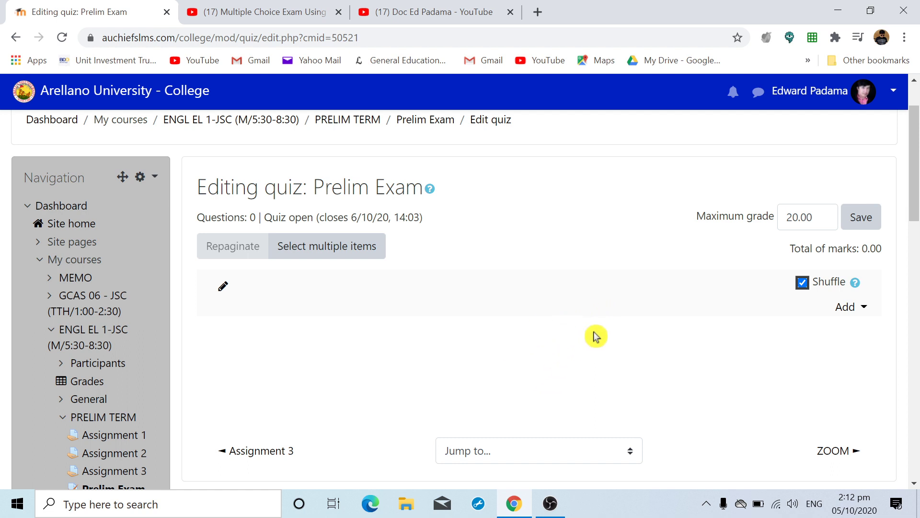
- Add a new question of type True/False to the quiz
left_click(845, 307)
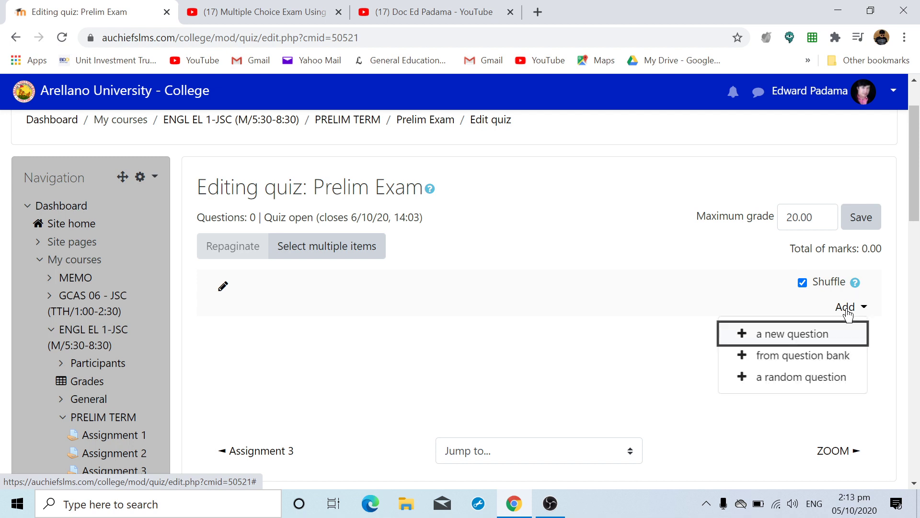
left_click(816, 342)
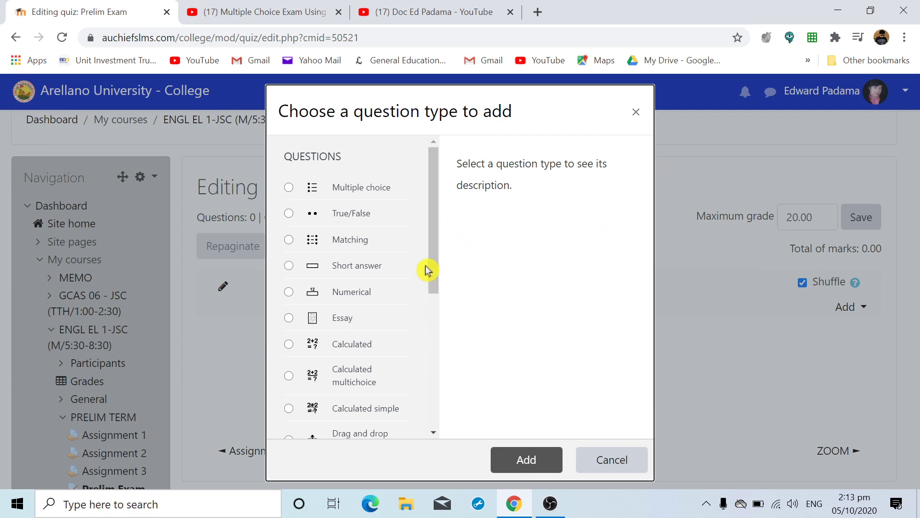
left_click_drag(428, 271, 438, 229)
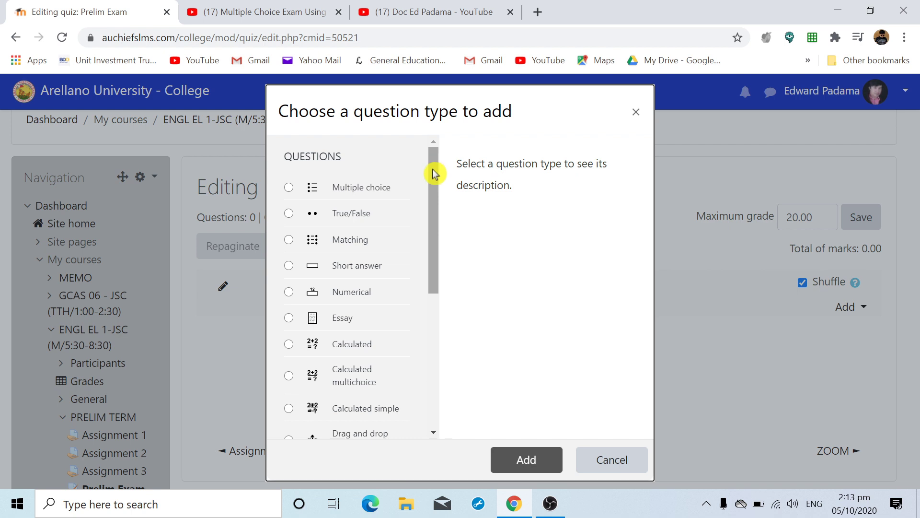
left_click(290, 219)
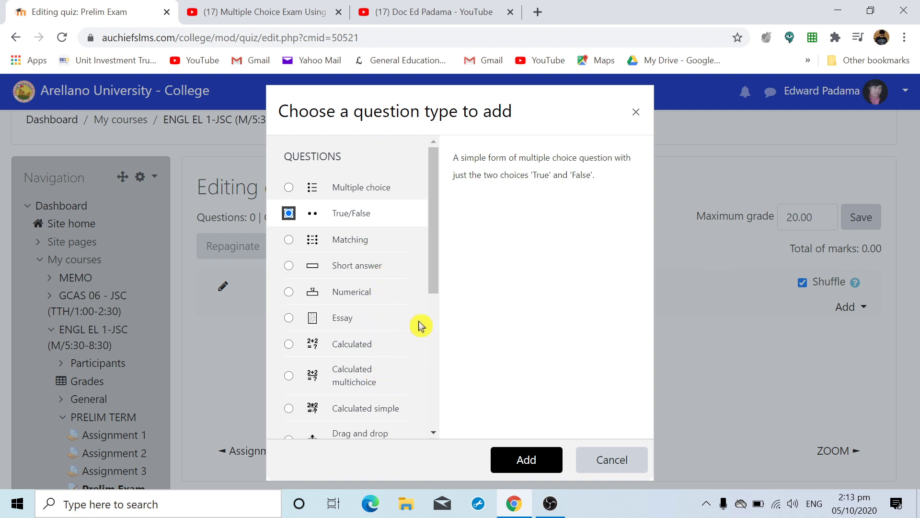
mouse_move(433, 294)
left_mouse_down()
mouse_move(428, 420)
mouse_move(437, 294)
left_mouse_up()
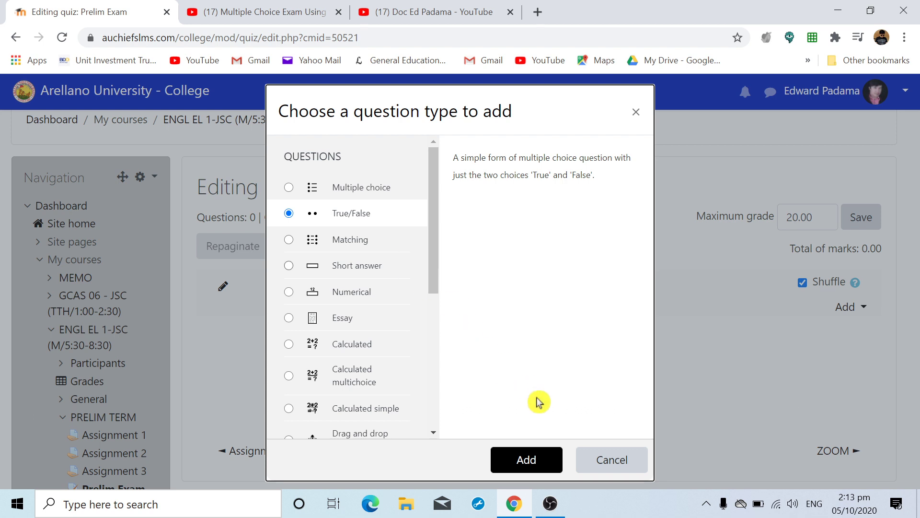
left_click(529, 461)
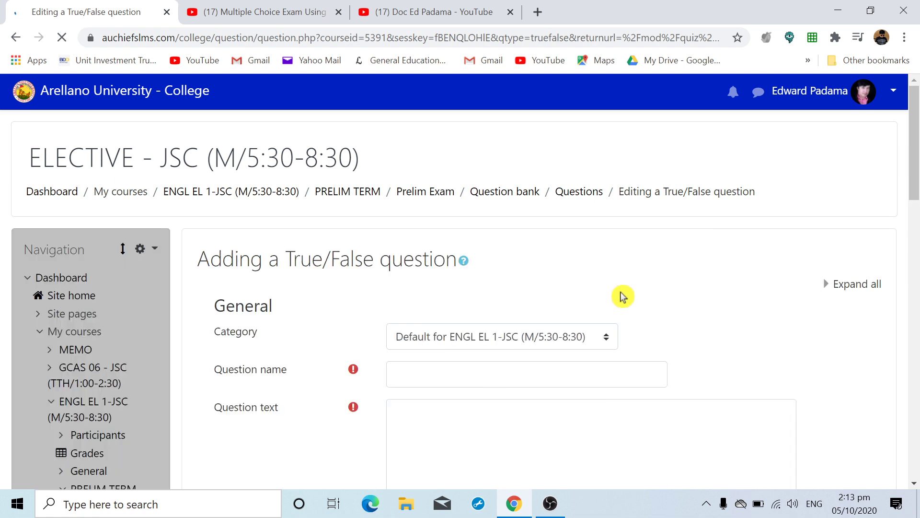
- Enter 1 as the name of the True/False question
scroll(623, 296, "down", 1)
left_click(605, 297)
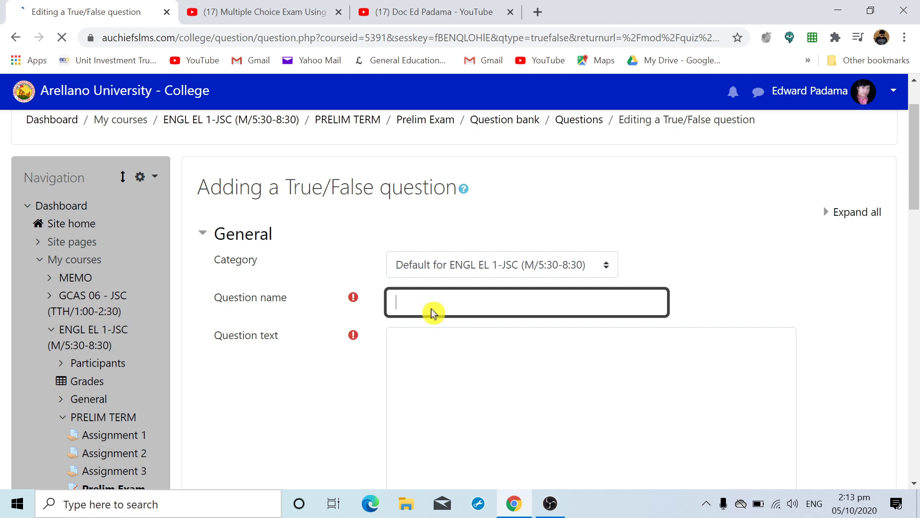
left_click(539, 341)
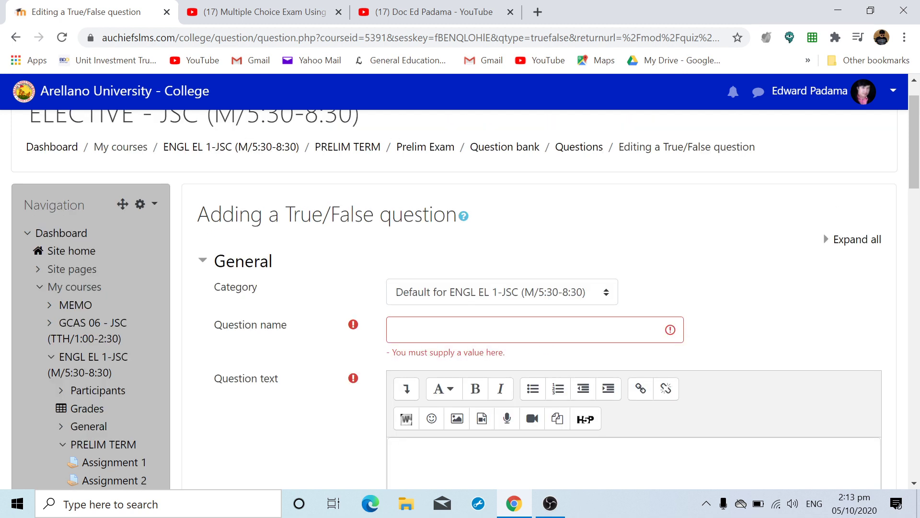
left_click(546, 331)
type("1")
scroll(575, 291, "down", 1)
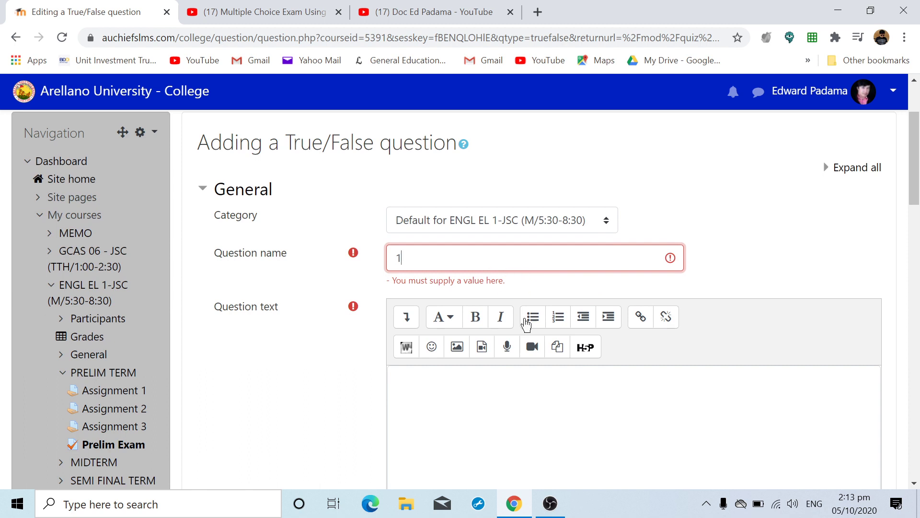
- Enter the question text "Communication is important", with the spelling of "Communication" corrected
scroll(526, 324, "down", 3)
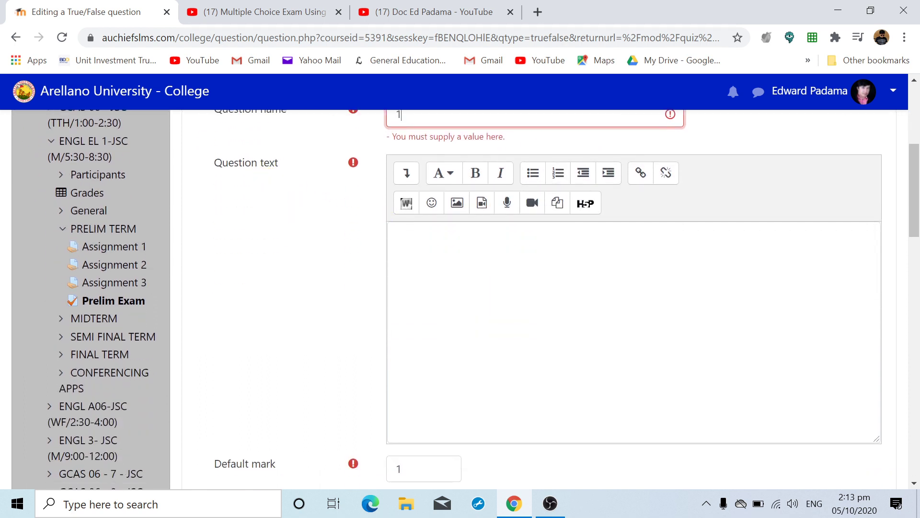
left_click(399, 235)
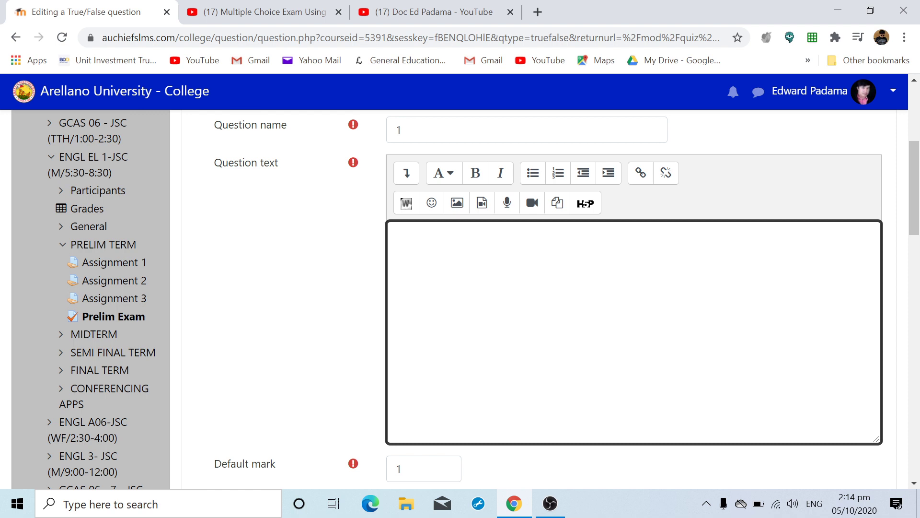
type("Communicaton is ")
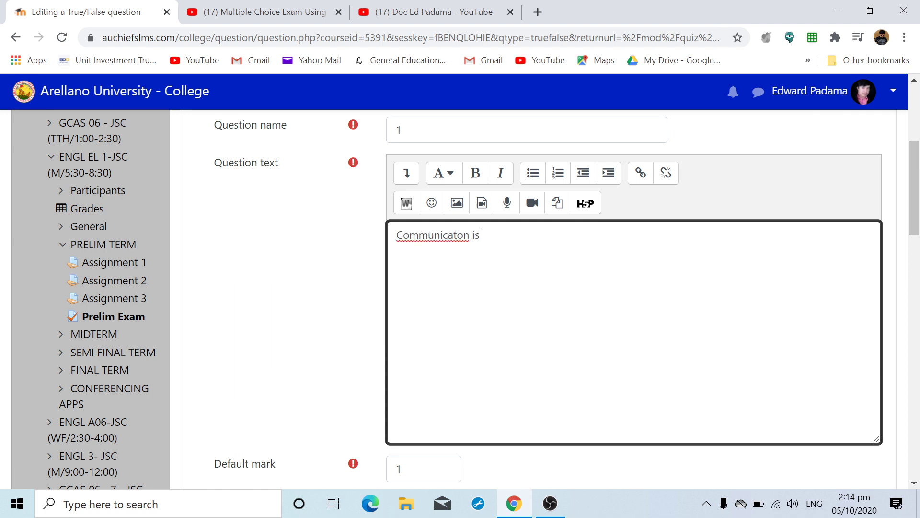
type("important")
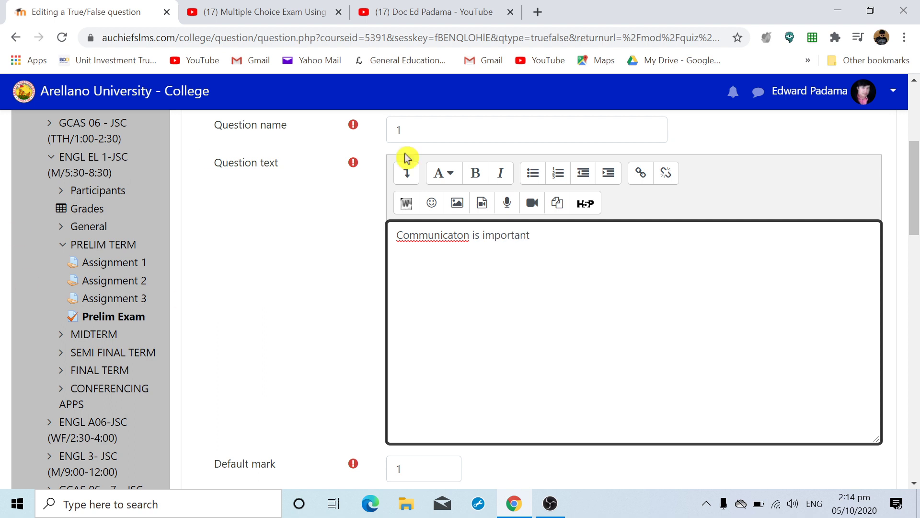
right_click(460, 240)
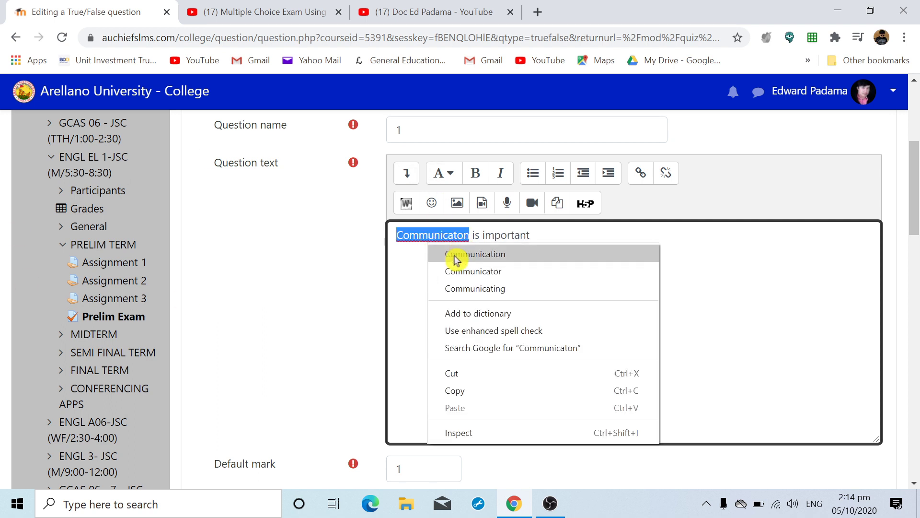
left_click(455, 254)
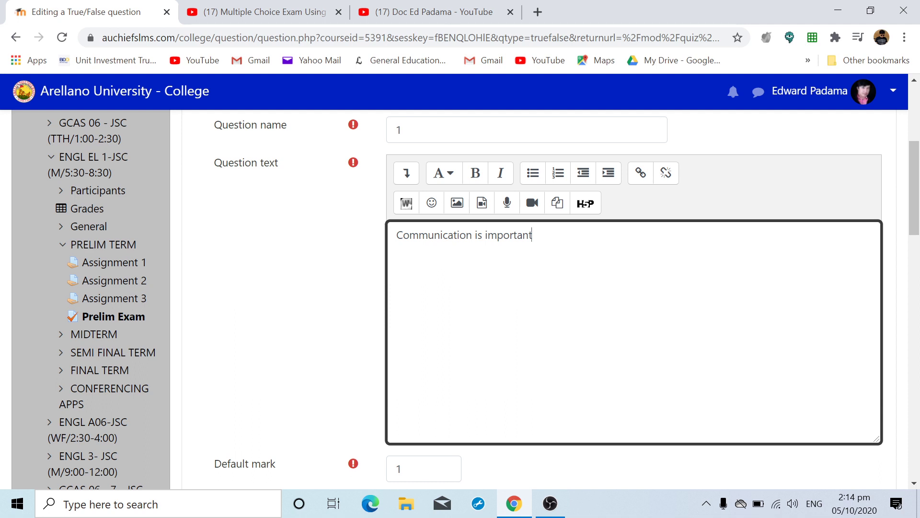
- Set the question's default mark to 2
scroll(633, 288, "down", 1)
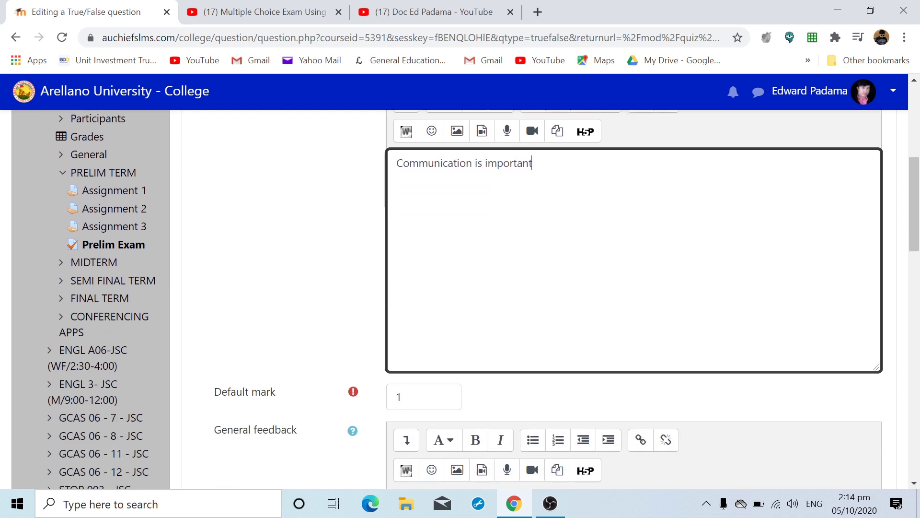
scroll(288, 354, "down", 1)
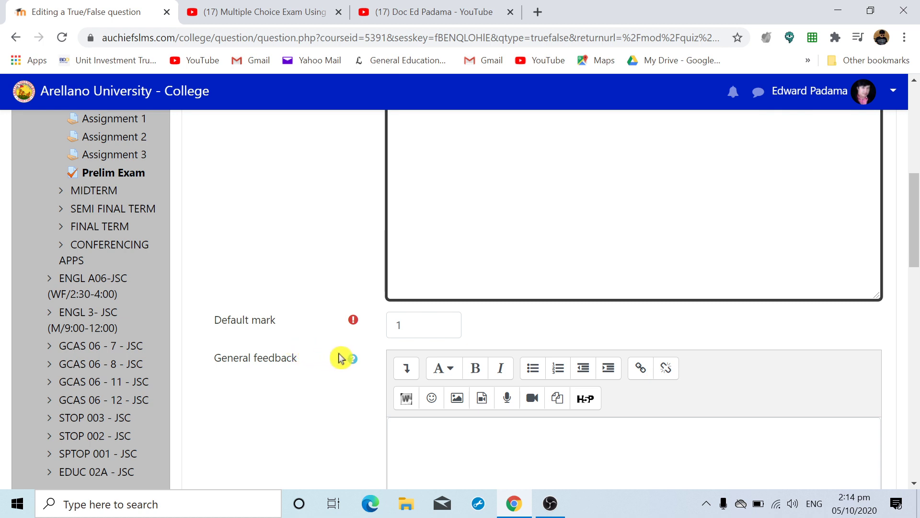
scroll(340, 357, "up", 3)
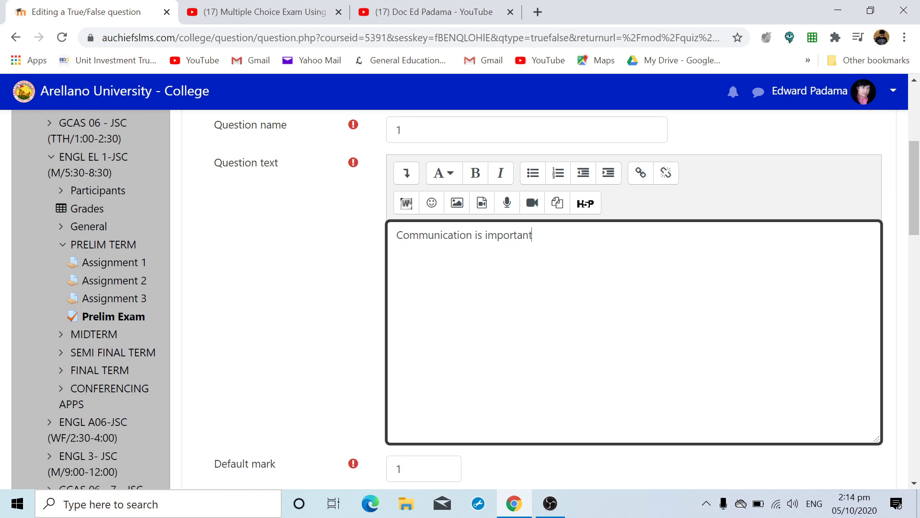
scroll(524, 311, "down", 3)
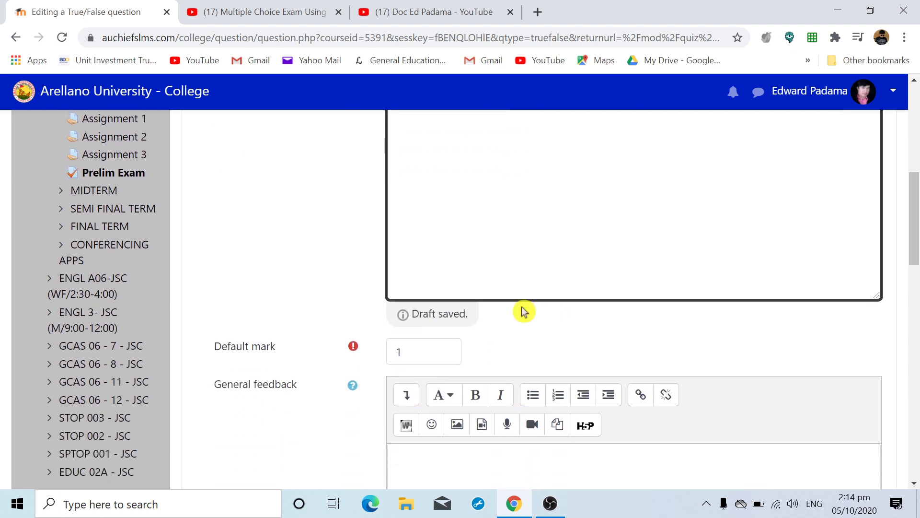
left_click(399, 352)
double_click(399, 351)
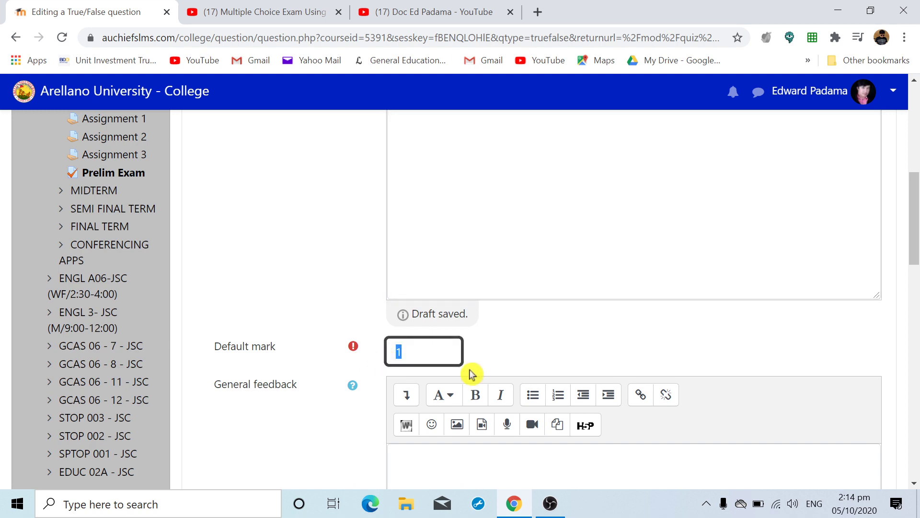
type("2")
- Review the question form from the question name and text down to the general feedback, ID number and correct answer settings
scroll(603, 354, "up", 3)
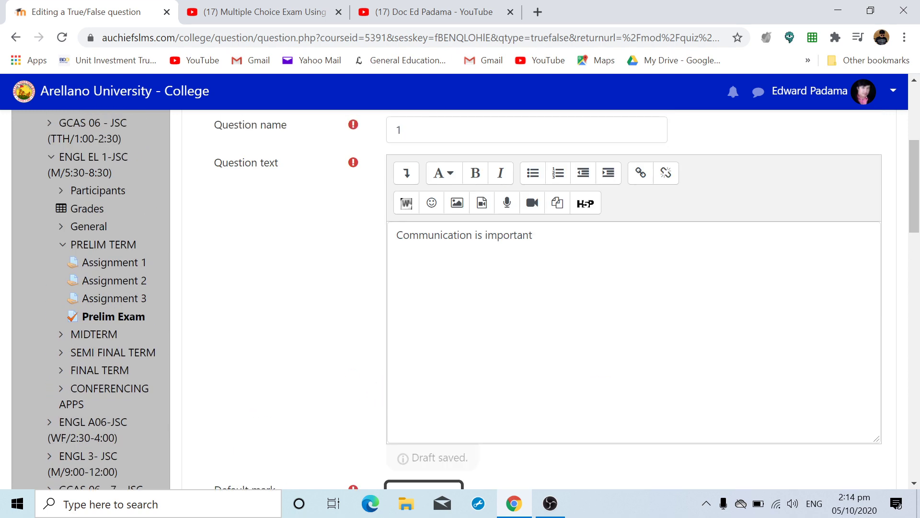
scroll(369, 220, "up", 1)
scroll(369, 220, "down", 2)
scroll(507, 361, "down", 5)
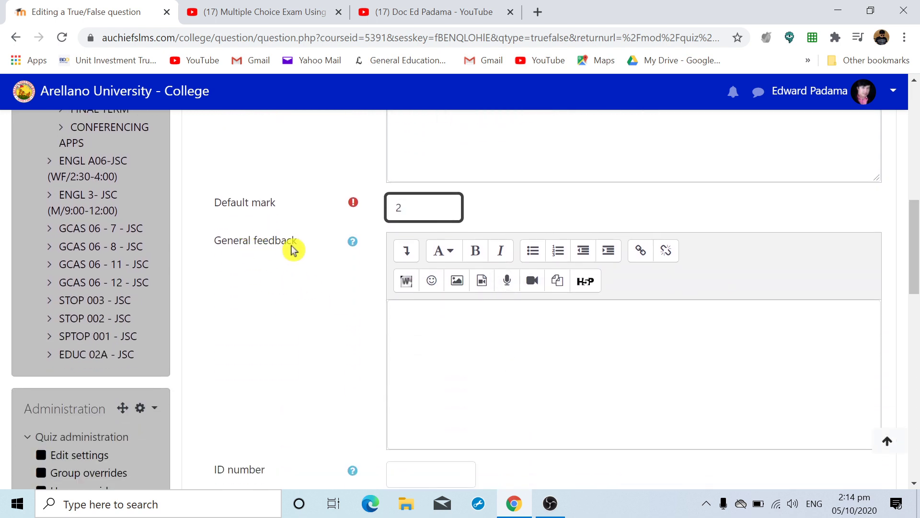
scroll(319, 264, "down", 2)
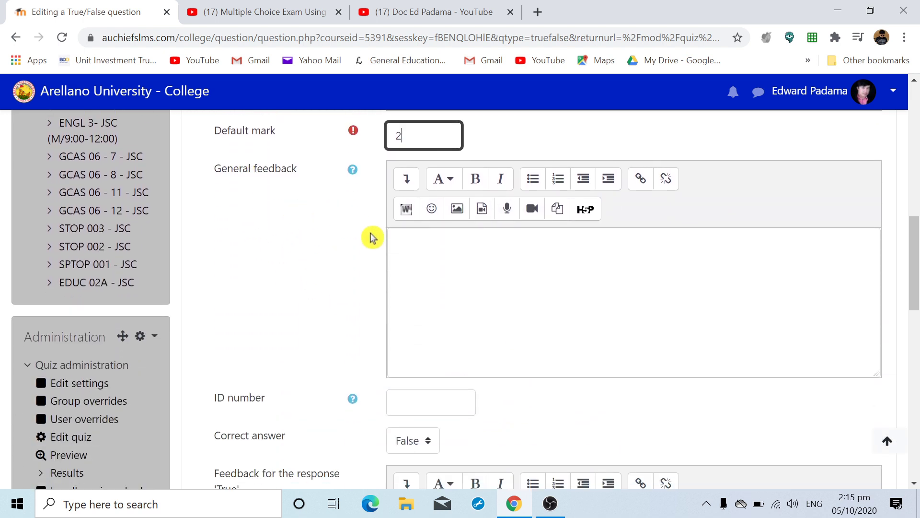
scroll(364, 347, "down", 2)
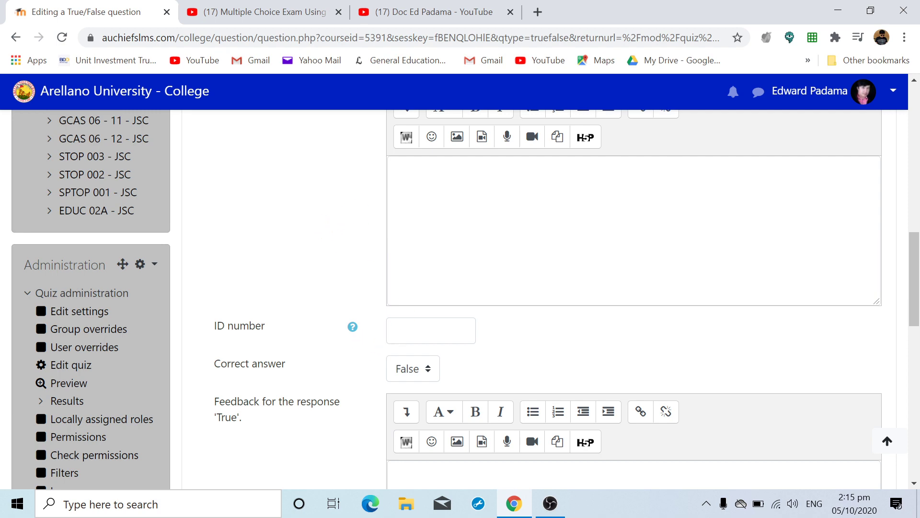
scroll(330, 235, "up", 4)
scroll(272, 300, "down", 6)
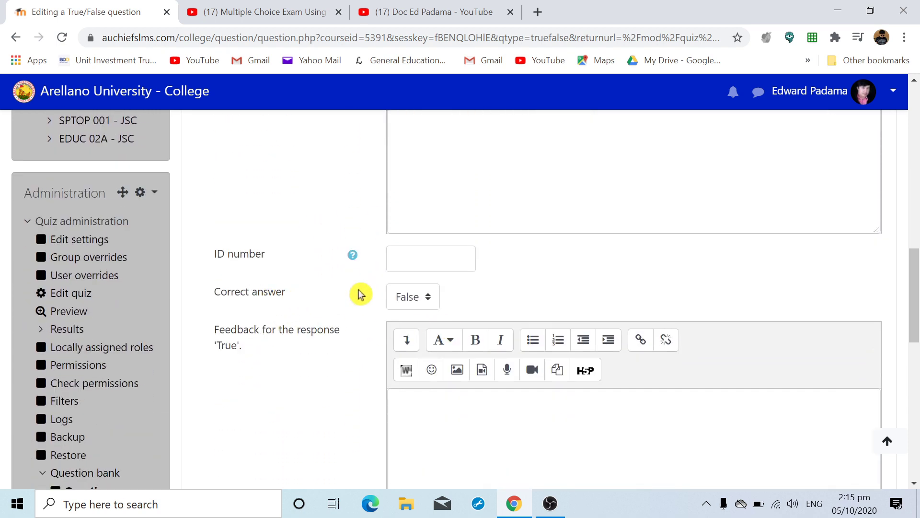
- Set the correct answer of the True/False question to True
scroll(437, 298, "up", 4)
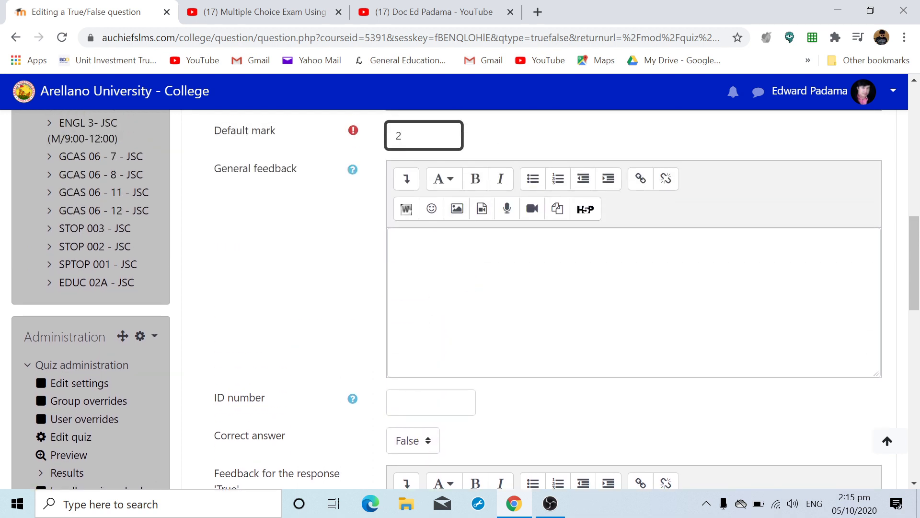
scroll(302, 254, "down", 2)
scroll(302, 254, "up", 2)
scroll(545, 299, "down", 2)
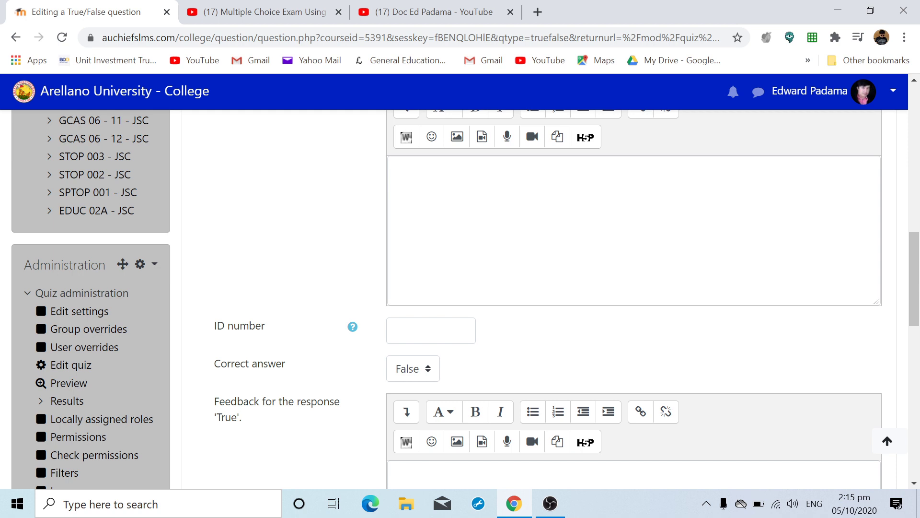
scroll(551, 255, "down", 3)
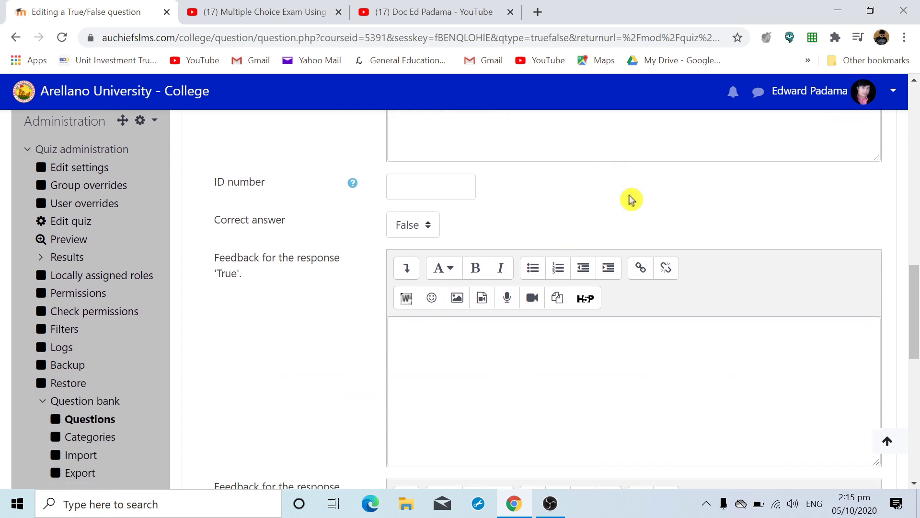
scroll(631, 197, "up", 1)
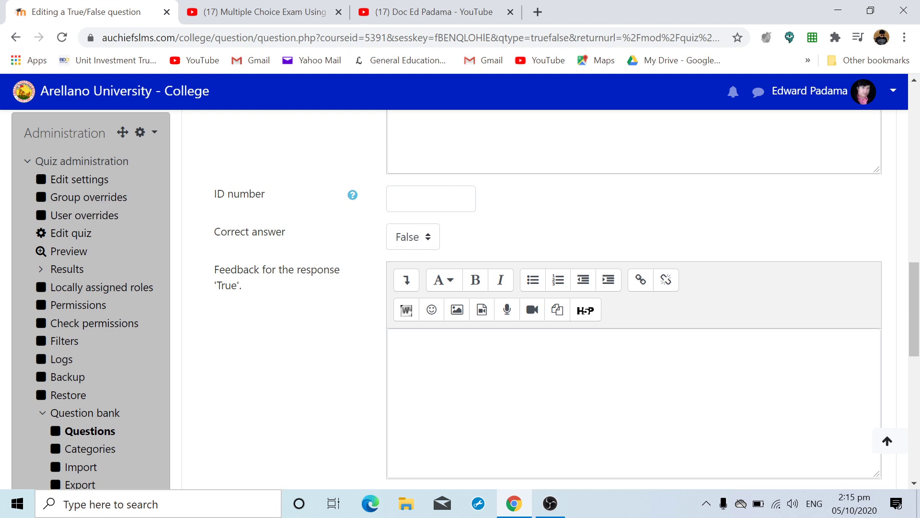
scroll(410, 242, "up", 1)
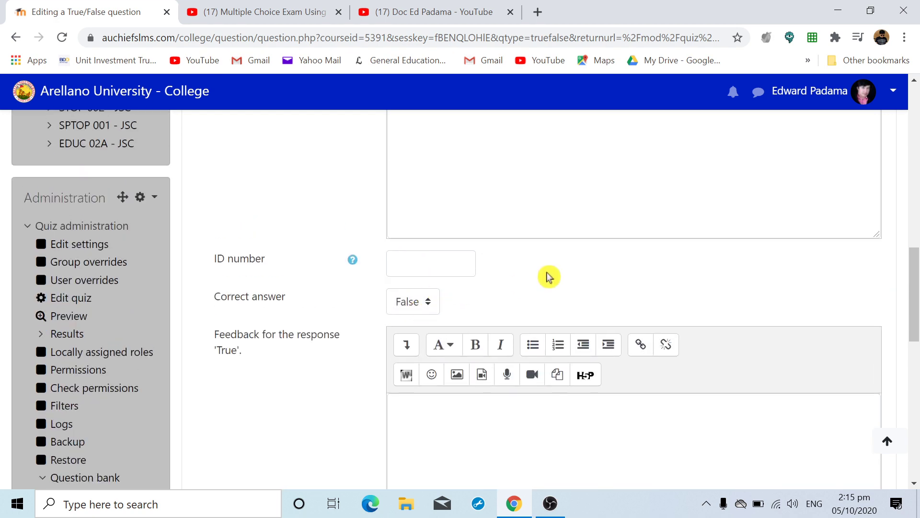
scroll(549, 277, "up", 8)
scroll(410, 238, "down", 10)
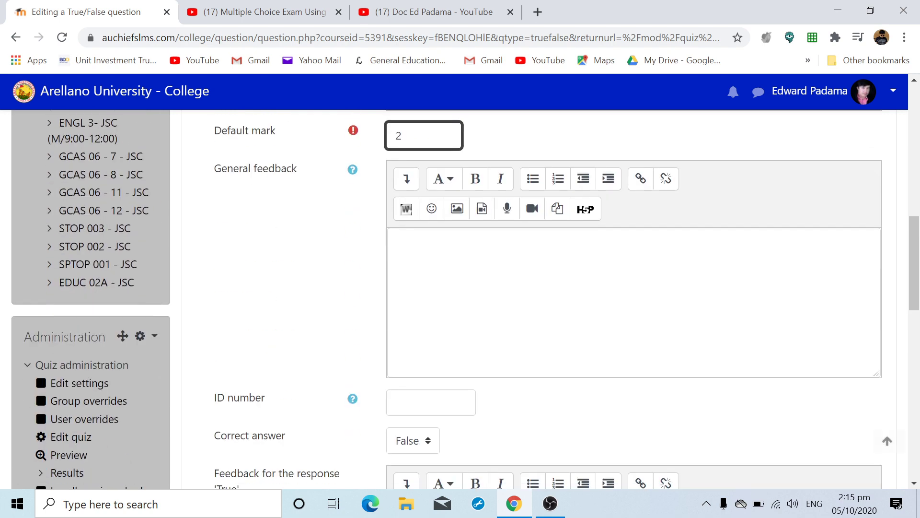
left_click(409, 235)
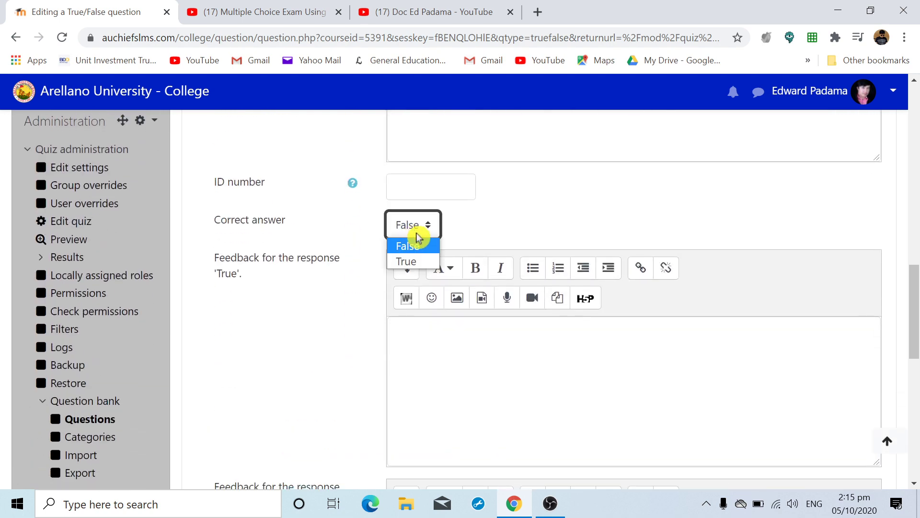
left_click(408, 259)
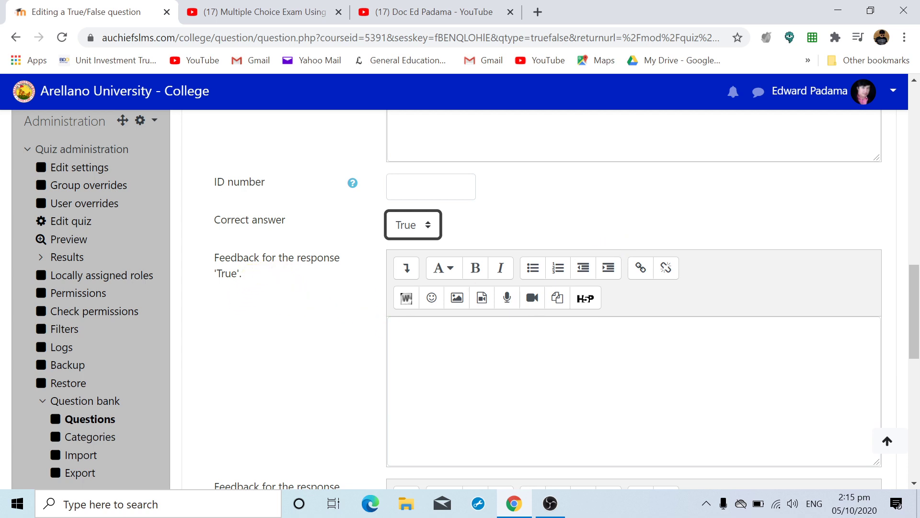
- Examine the feedback fields for the 'True' and 'False' responses and the sections and save options below them
left_click(527, 373)
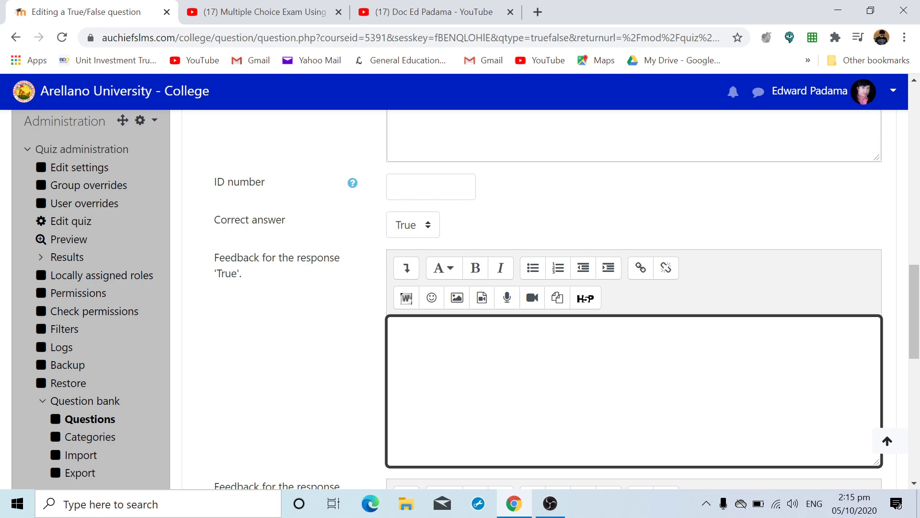
scroll(460, 297, "down", 5)
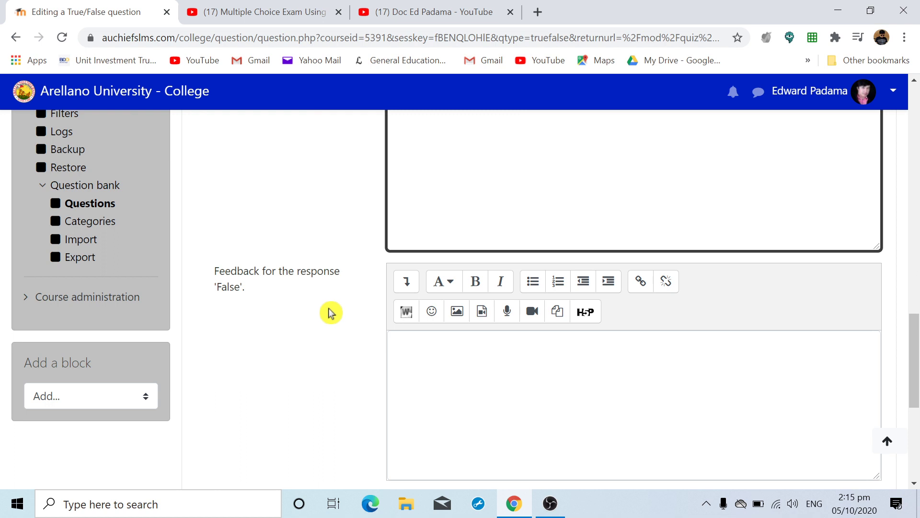
left_click(397, 341)
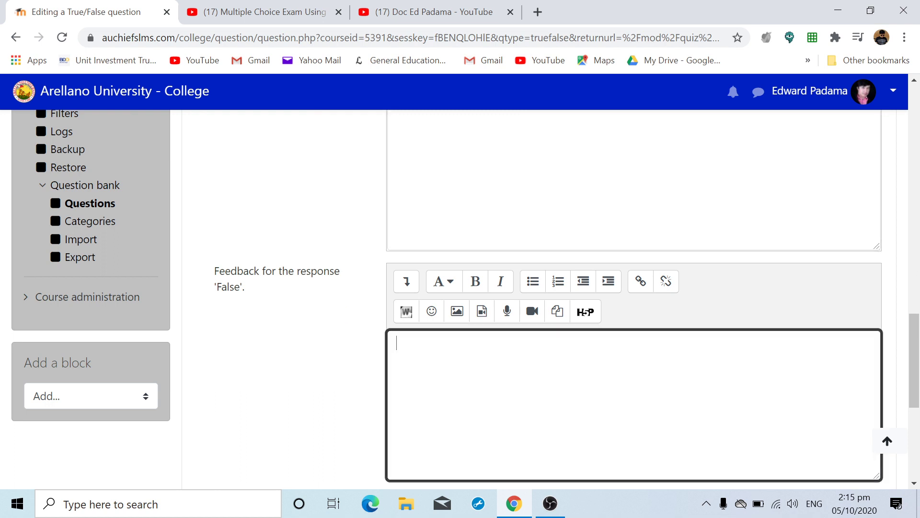
scroll(550, 359, "down", 5)
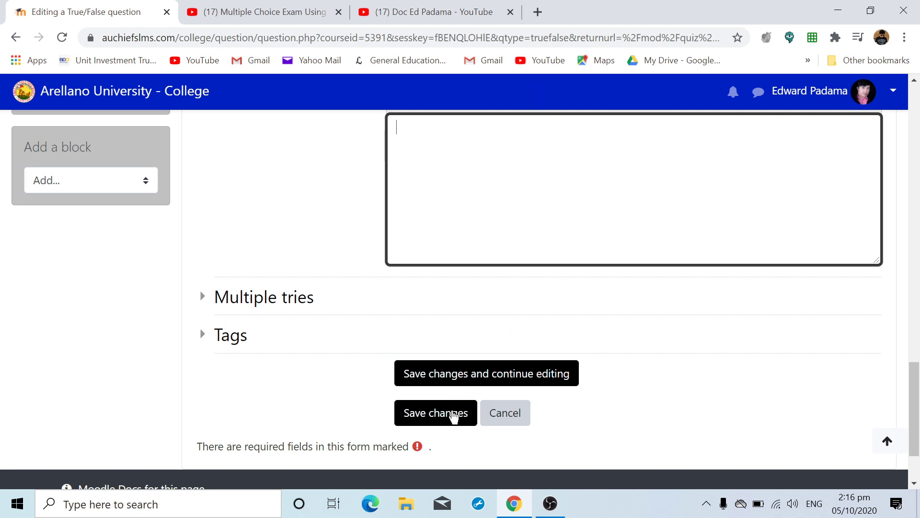
scroll(709, 350, "up", 2)
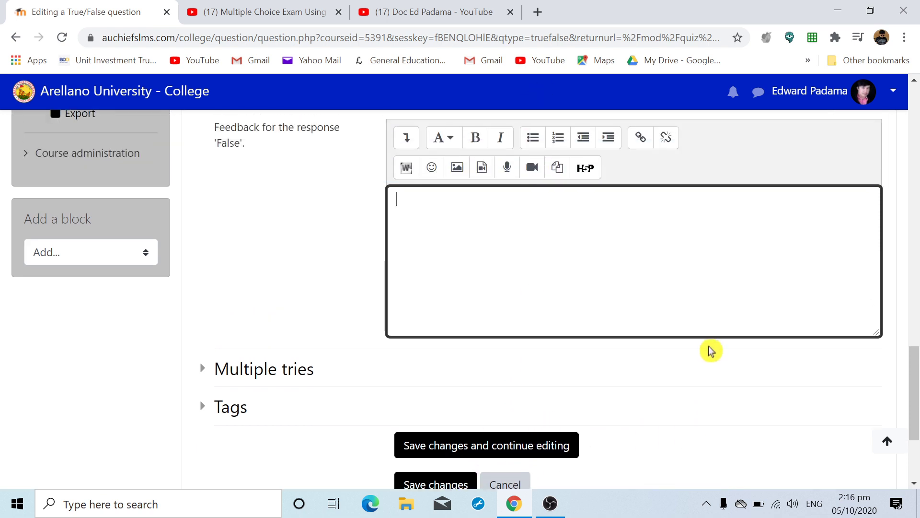
scroll(709, 349, "down", 2)
- Review the filled-in question form again, from the question name and question text to the default mark and correct answer
scroll(637, 370, "up", 10)
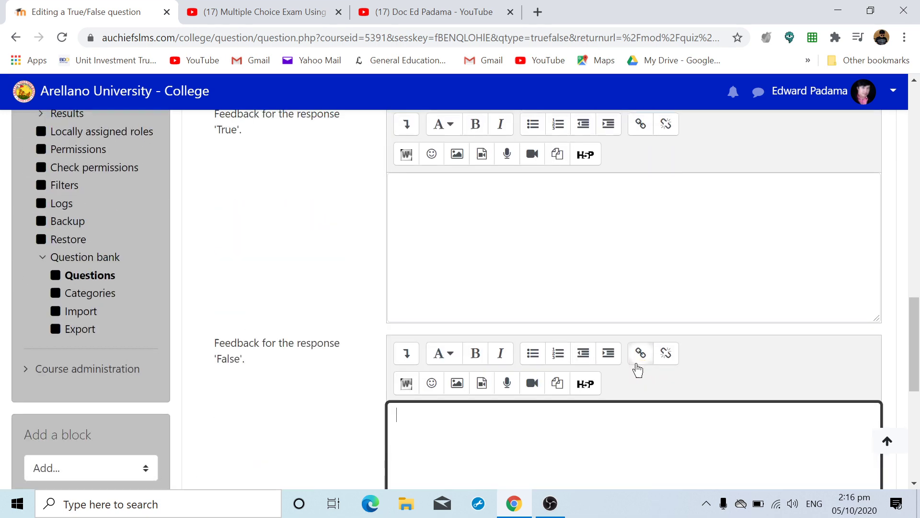
scroll(473, 259, "up", 10)
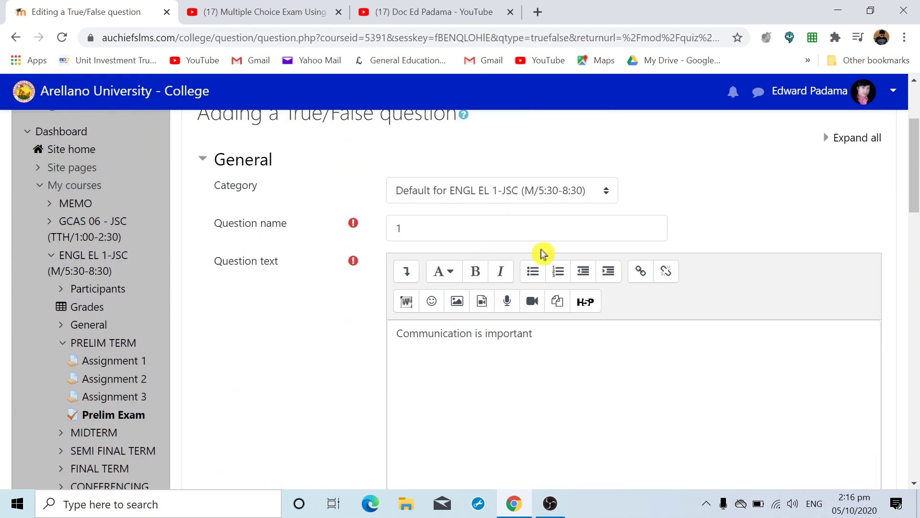
scroll(618, 231, "down", 1)
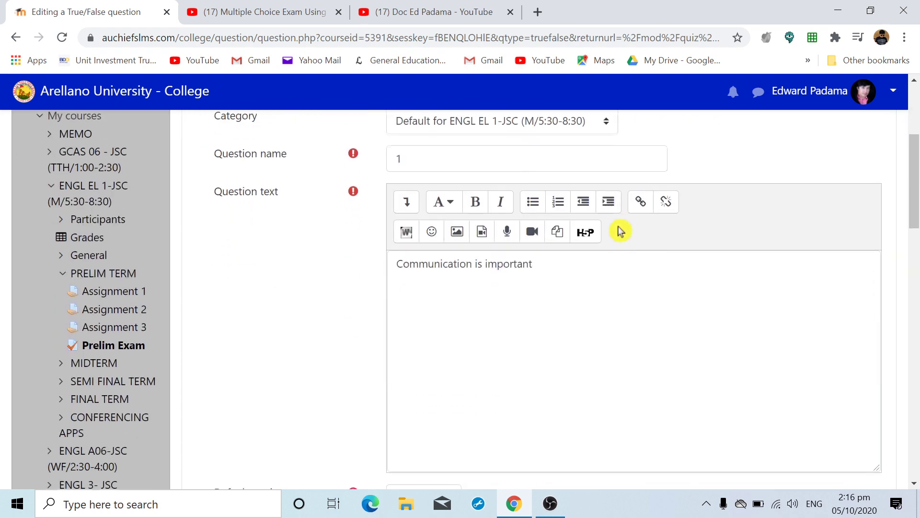
scroll(621, 231, "up", 3)
scroll(623, 232, "down", 1)
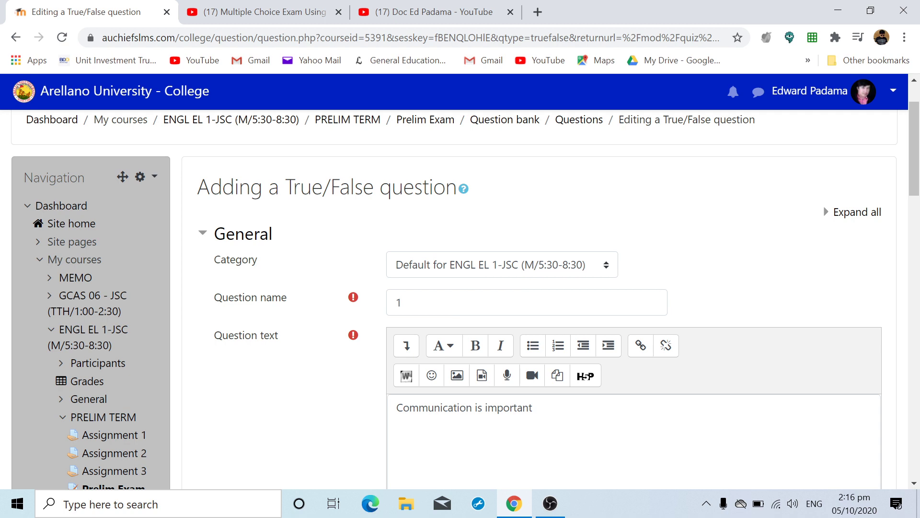
left_click(397, 302)
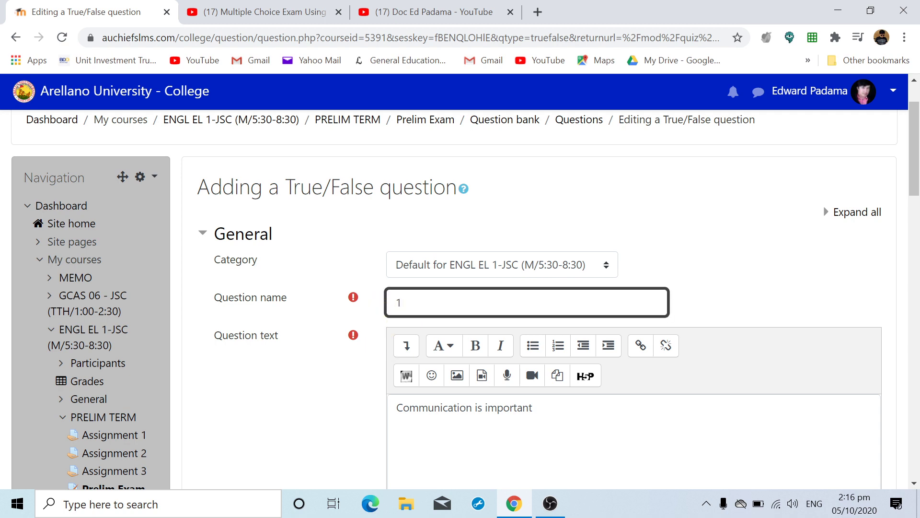
scroll(484, 335, "down", 3)
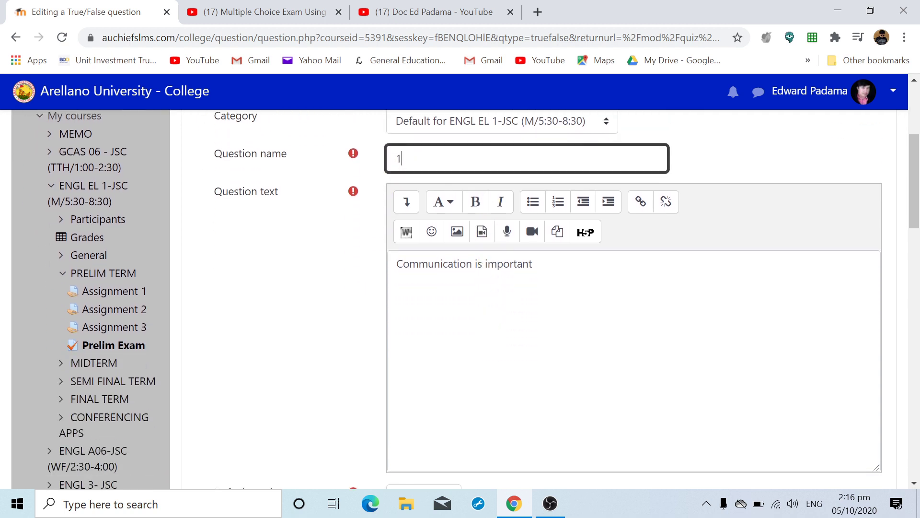
left_click_drag(396, 263, 532, 264)
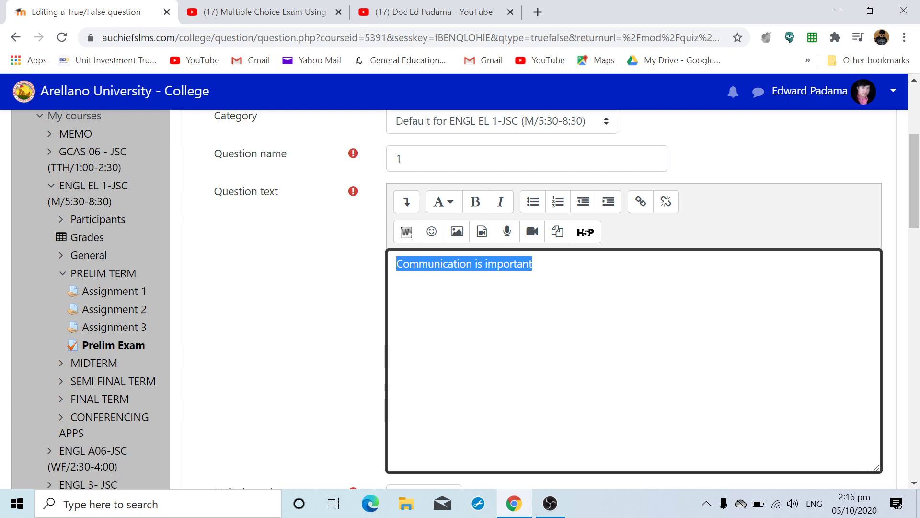
left_click(320, 261)
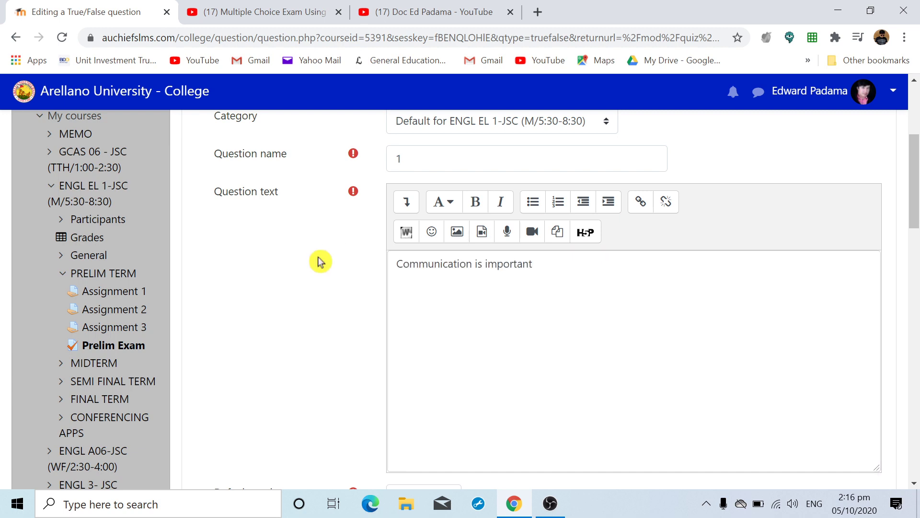
scroll(612, 343, "down", 5)
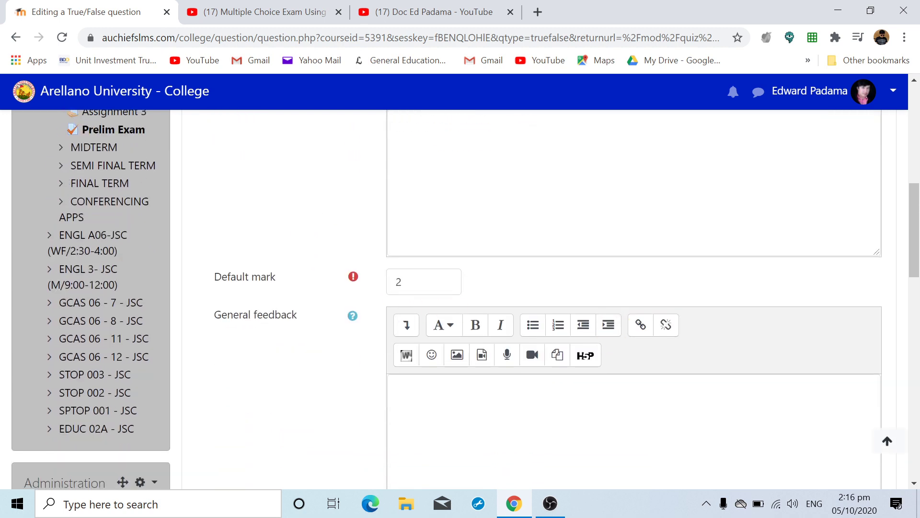
scroll(486, 312, "up", 3)
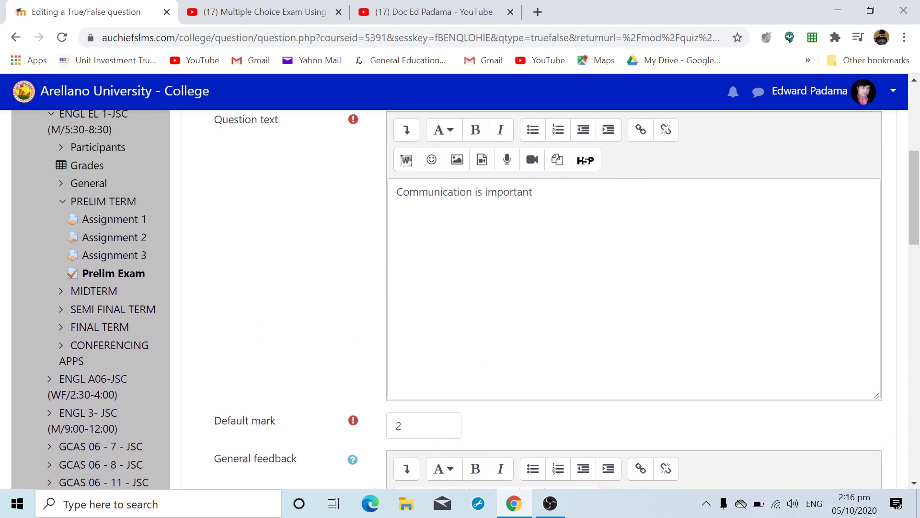
scroll(486, 312, "up", 3)
scroll(487, 312, "down", 6)
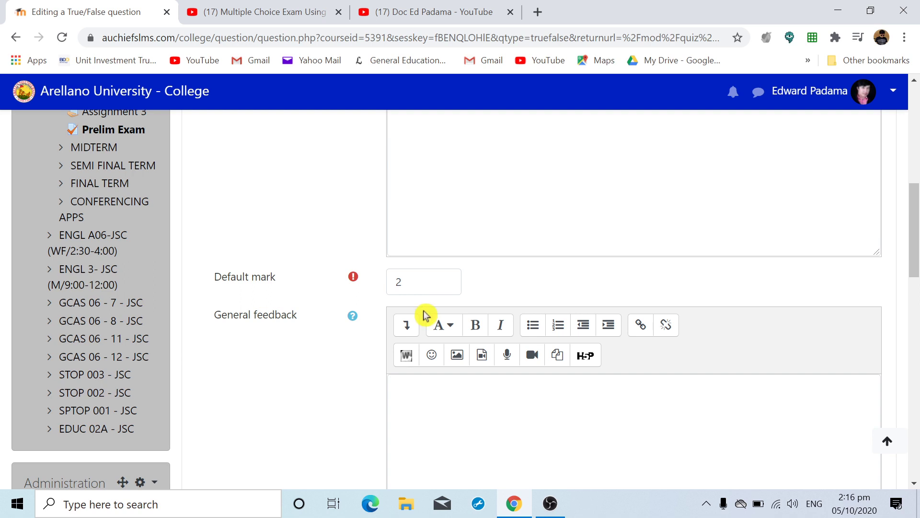
scroll(425, 314, "down", 6)
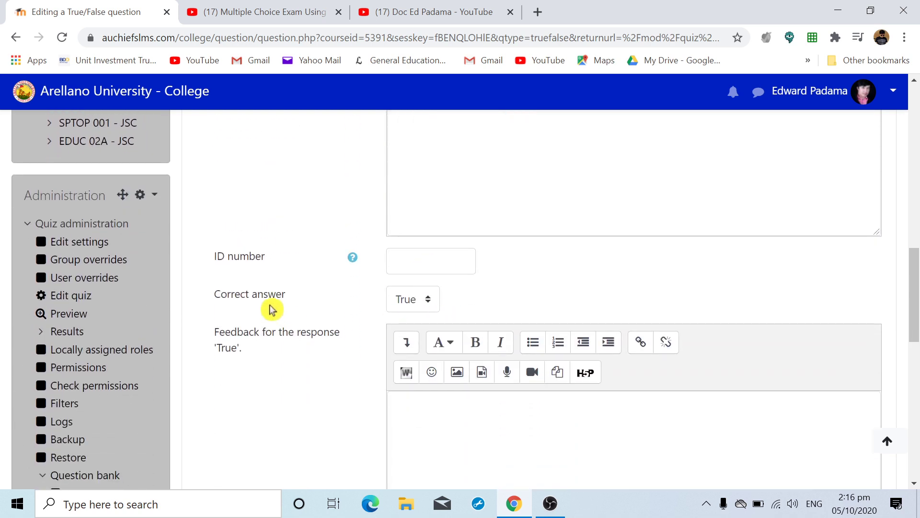
- Choose True again as the correct answer and save the question to the quiz
left_click(428, 303)
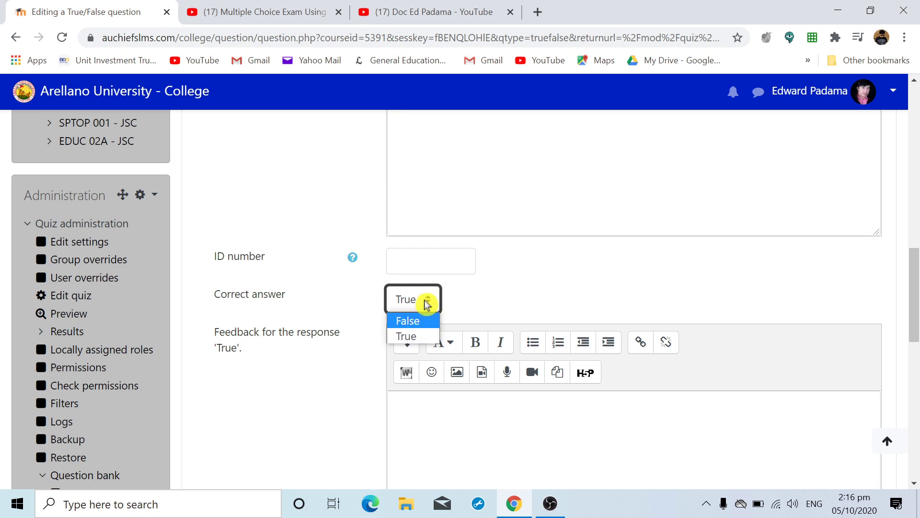
left_click(413, 335)
scroll(542, 337, "down", 15)
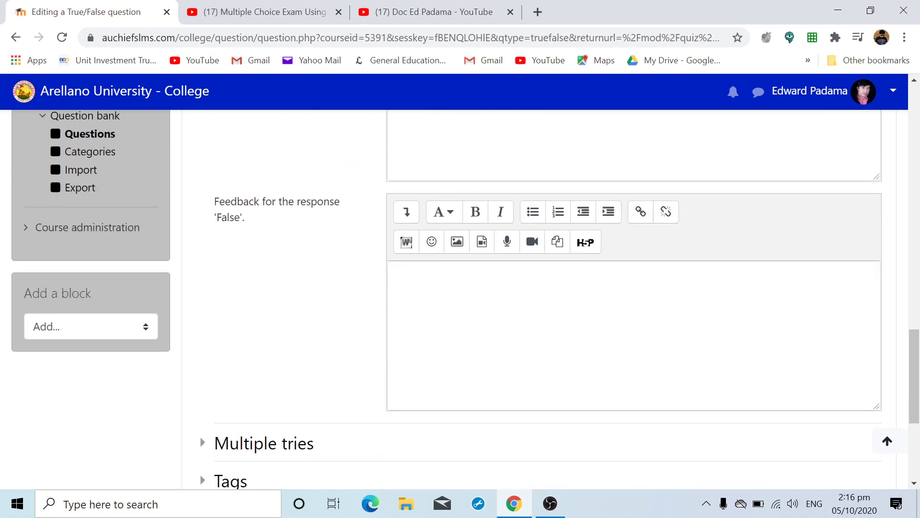
left_click(454, 349)
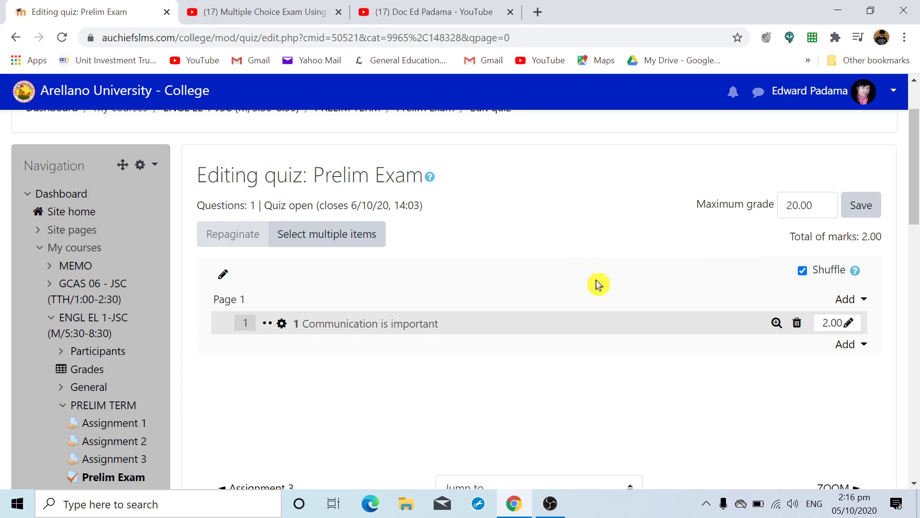
- Set the mark of the "Communication is important" question to 5 on the quiz editing page
scroll(598, 286, "down", 1)
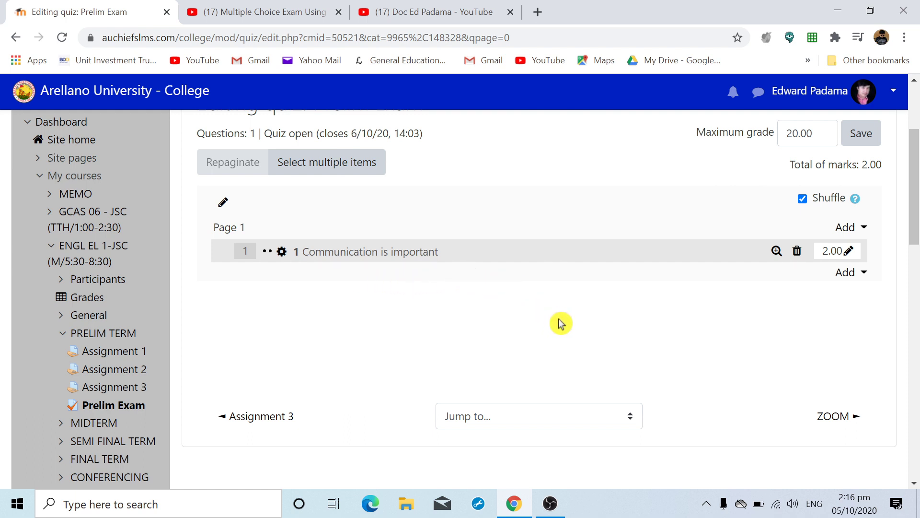
scroll(620, 301, "up", 3)
scroll(652, 323, "down", 2)
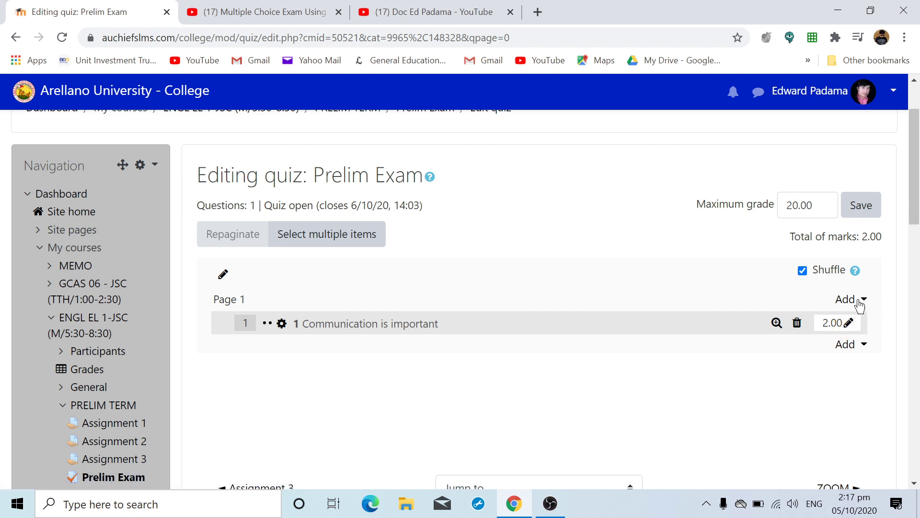
left_click(847, 325)
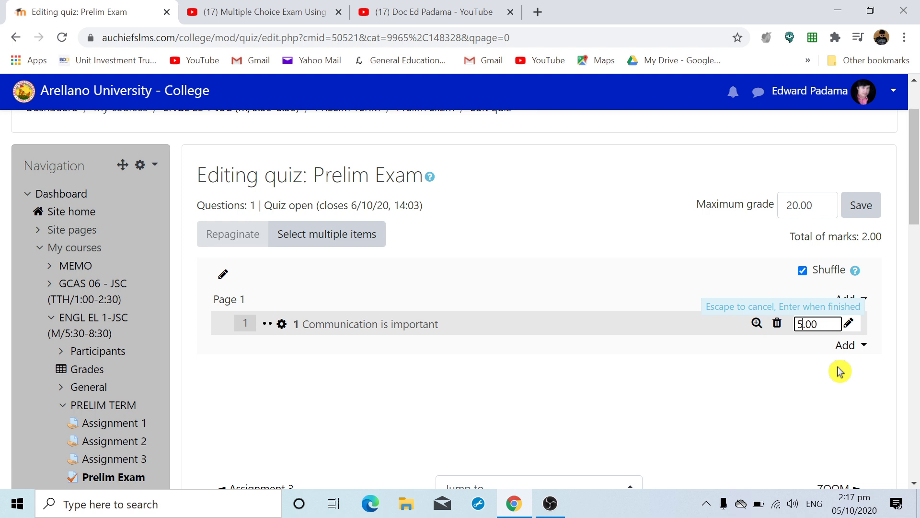
key("Return")
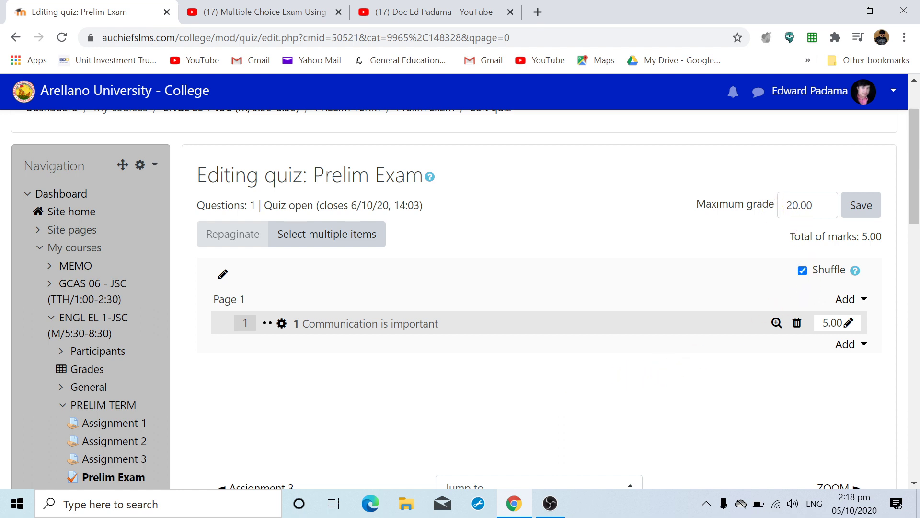
- Check the quiz's maximum grade field and look over the quiz administration options
left_click(806, 205)
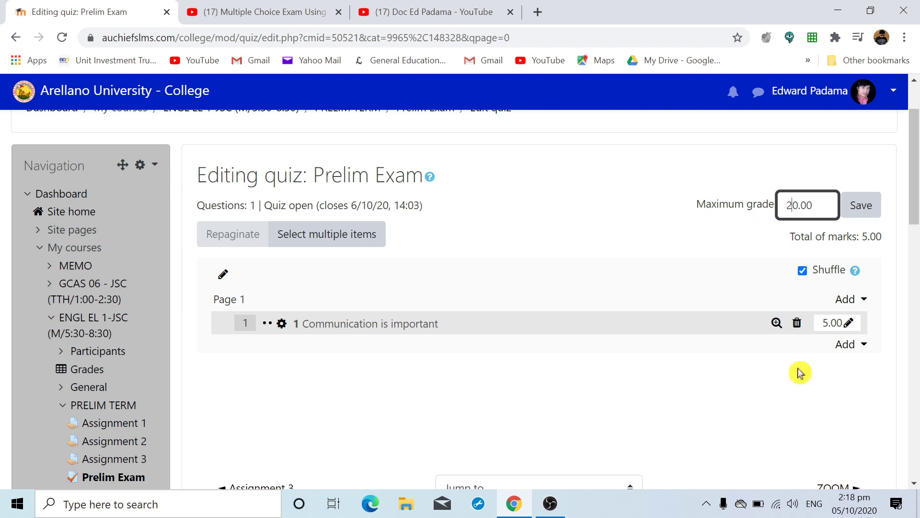
left_click(774, 355)
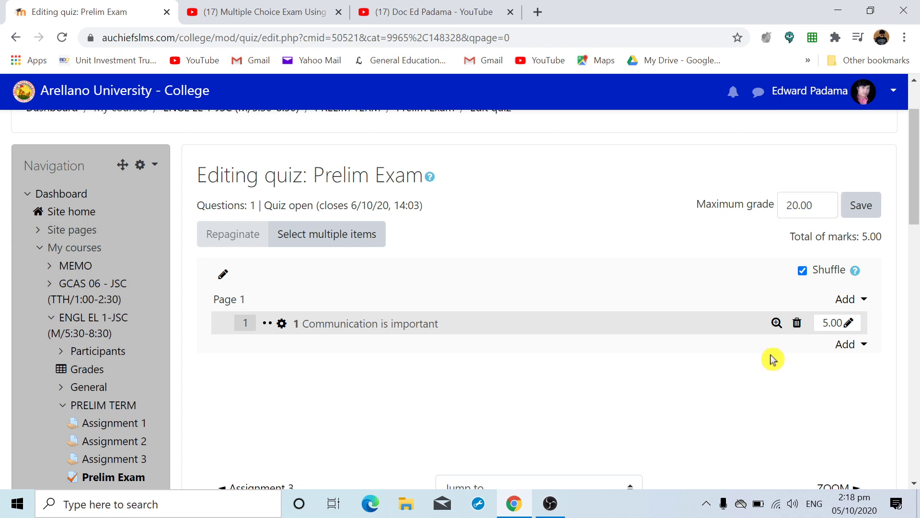
scroll(772, 356, "down", 6)
scroll(772, 357, "down", 12)
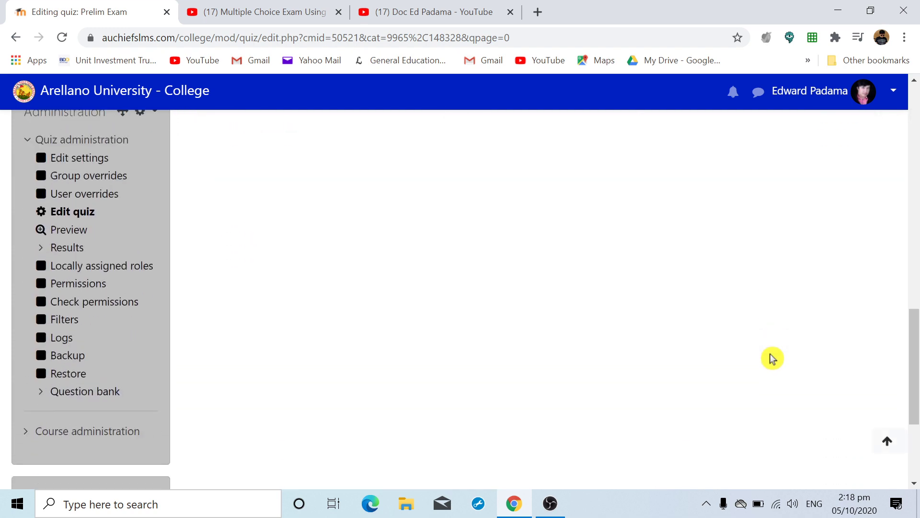
- Open the Prelim Exam overview page from the quiz editing page and review its opening and closing times, time limit and grading method
scroll(774, 355, "up", 9)
scroll(776, 352, "up", 10)
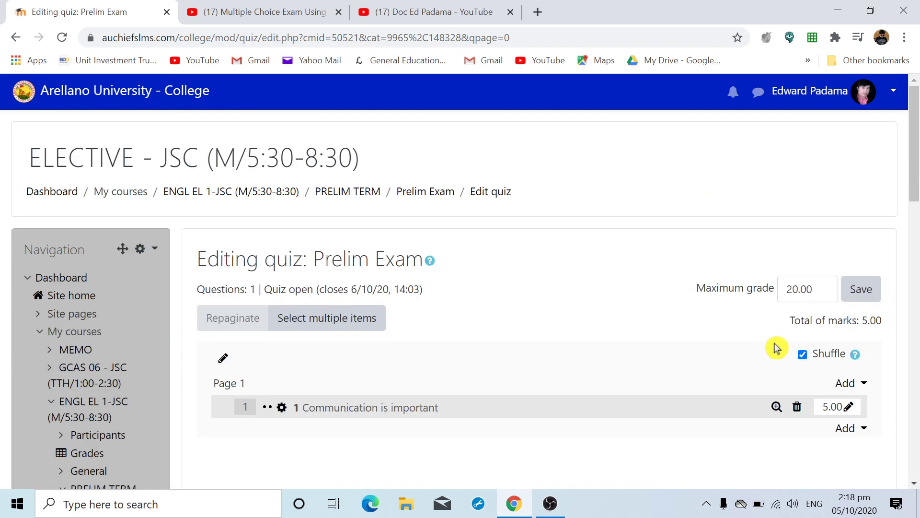
scroll(773, 353, "down", 12)
scroll(773, 354, "down", 5)
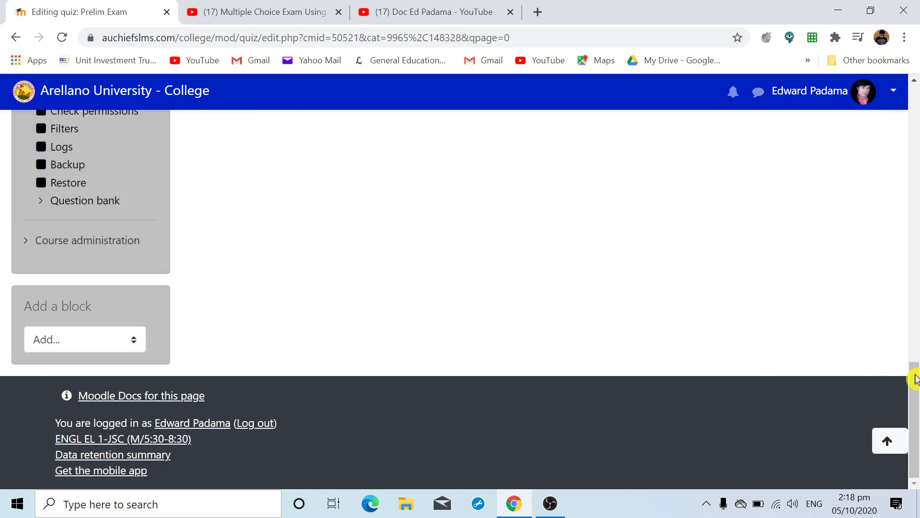
left_click_drag(915, 379, 913, 70)
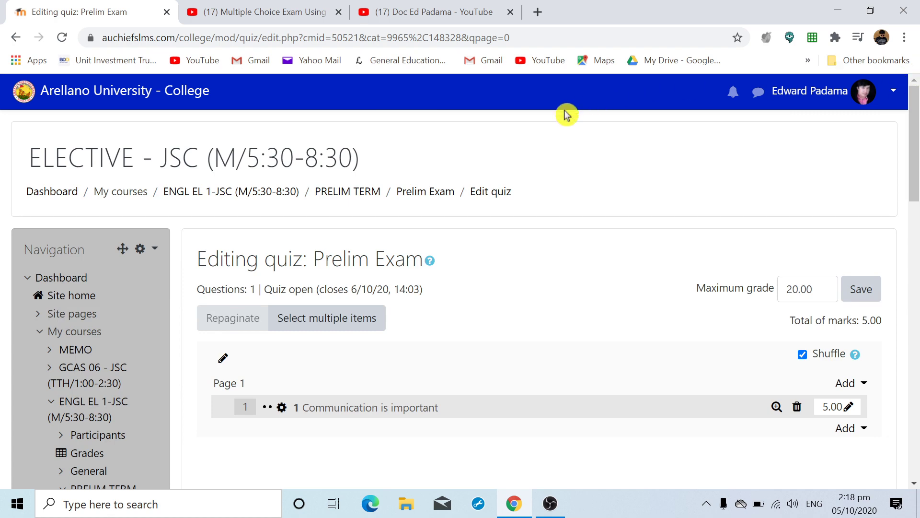
left_click(442, 195)
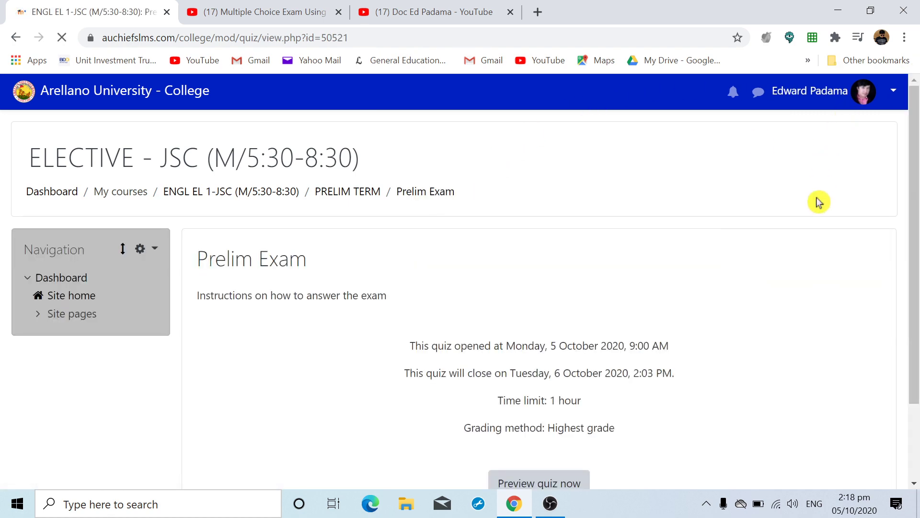
scroll(829, 224, "down", 3)
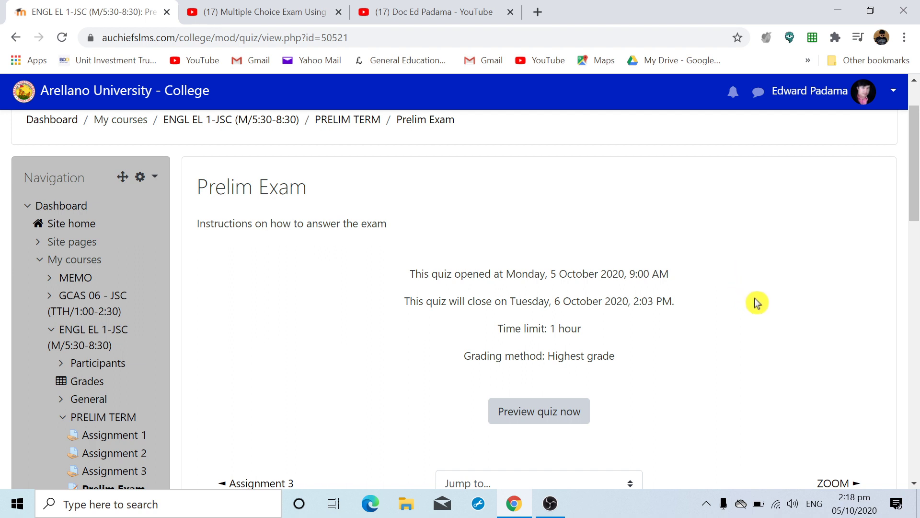
scroll(760, 290, "down", 1)
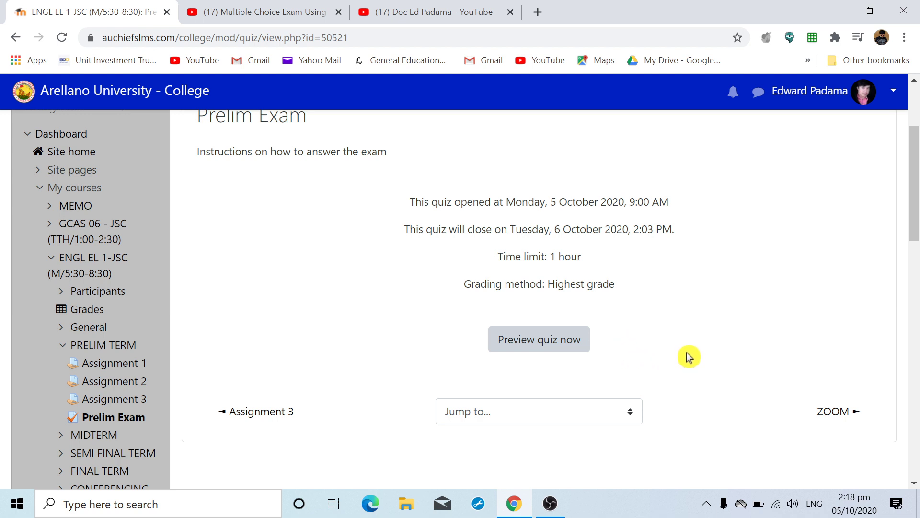
scroll(687, 355, "up", 2)
scroll(687, 355, "down", 2)
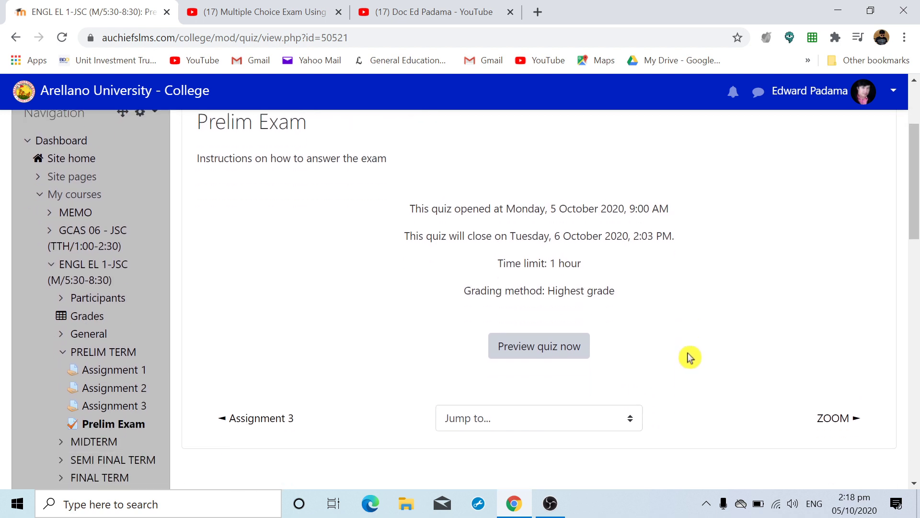
- Start a preview attempt of the Prelim Exam and check the question, its answer choices and the remaining time
left_click(565, 357)
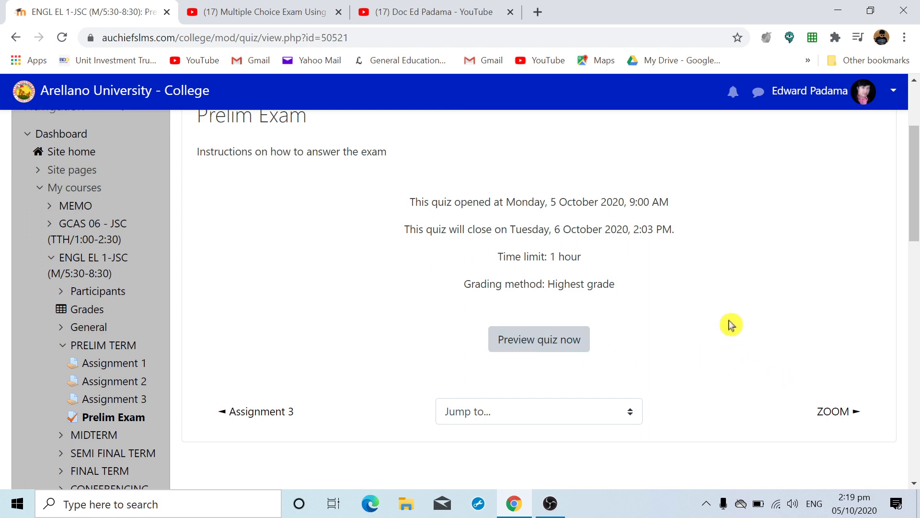
left_click(523, 346)
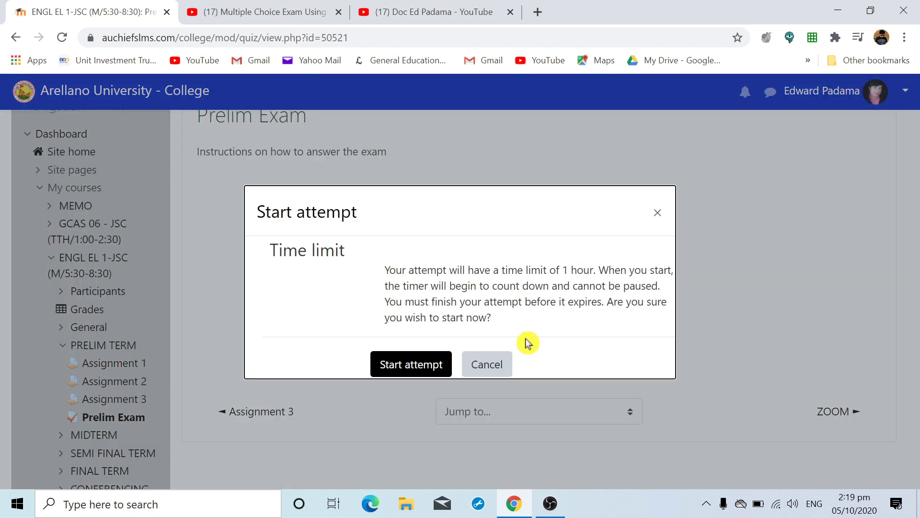
left_click(427, 368)
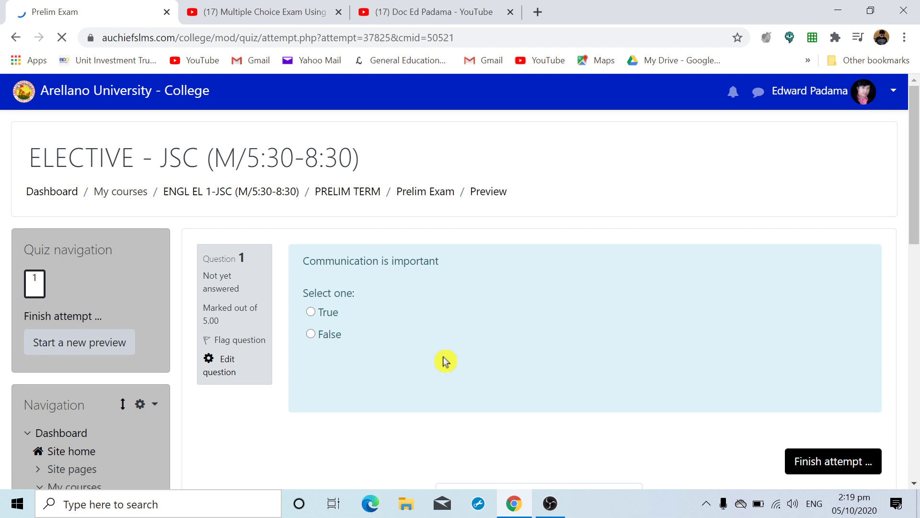
scroll(528, 321, "down", 1)
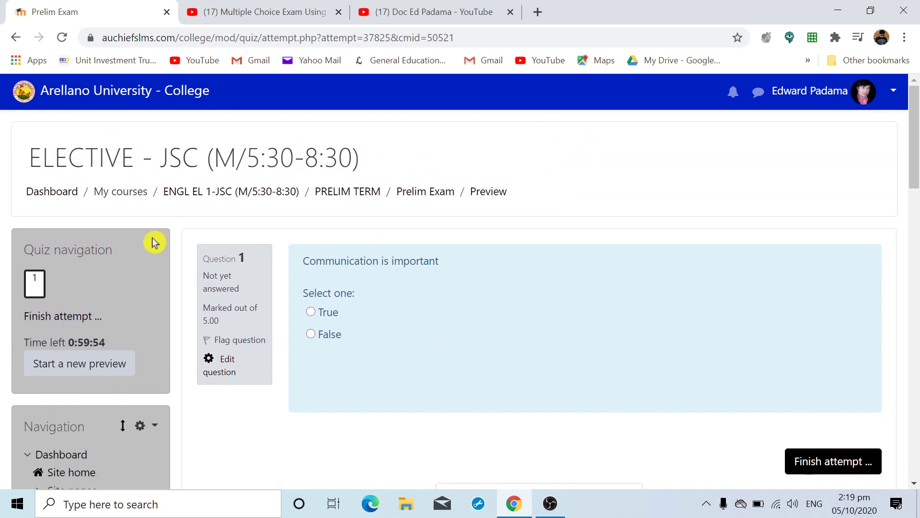
scroll(550, 363, "down", 1)
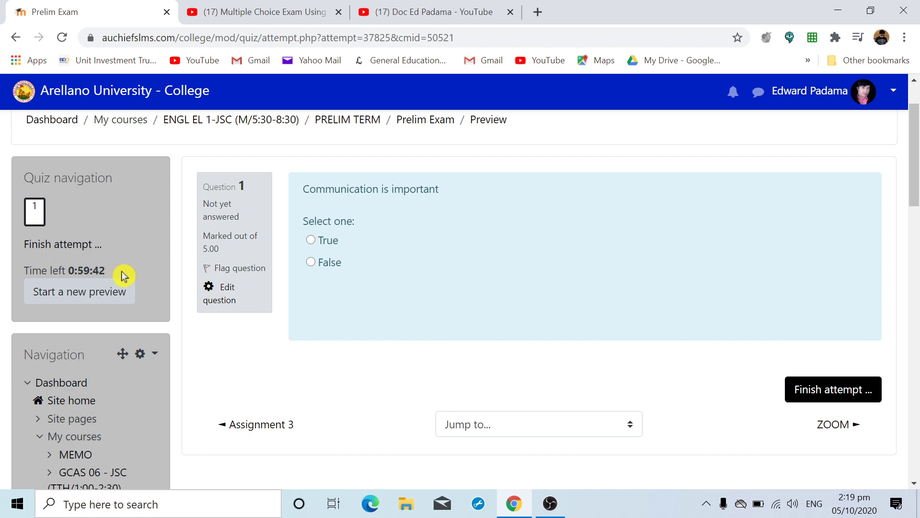
left_click(96, 291)
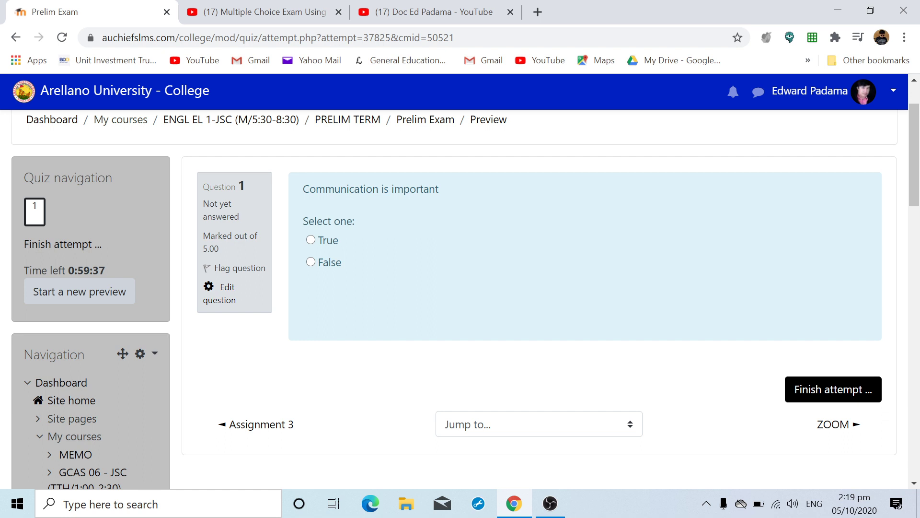
- Answer the "Communication is important" question with False and finish the attempt to review its summary
left_click(311, 264)
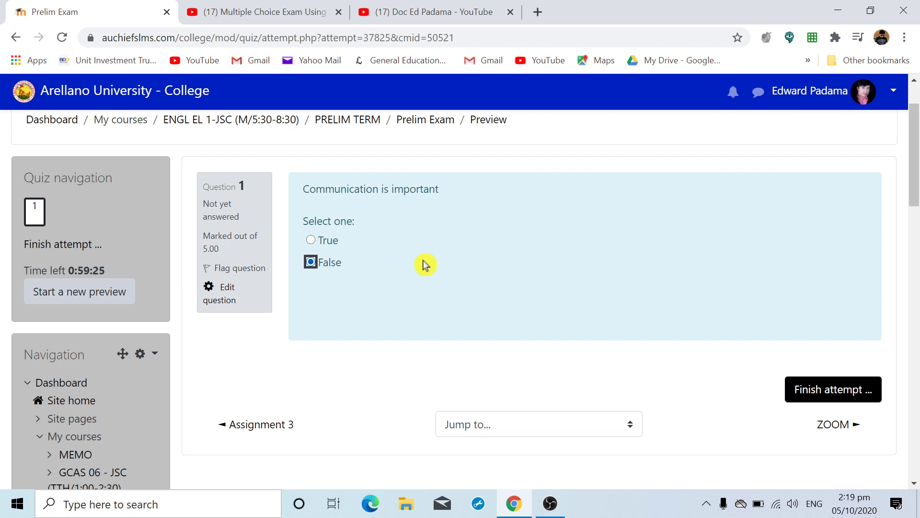
left_click(833, 392)
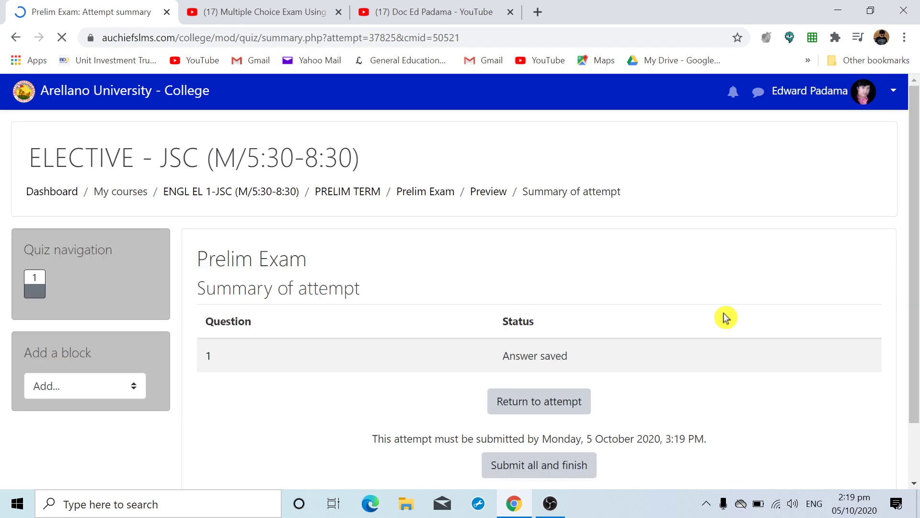
scroll(725, 317, "down", 3)
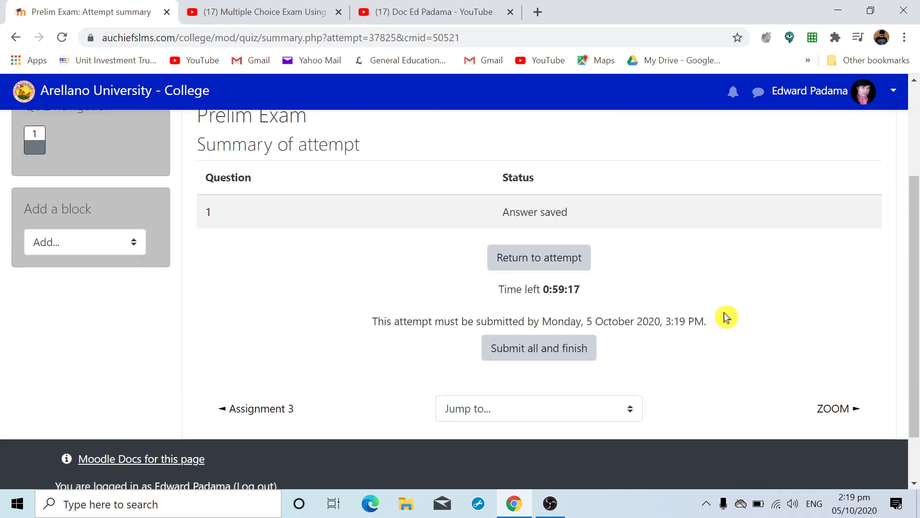
scroll(735, 315, "up", 3)
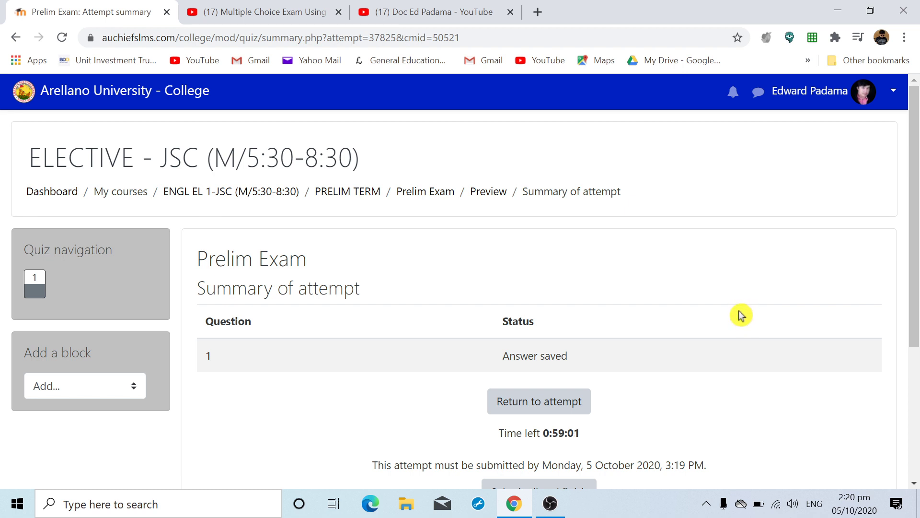
scroll(741, 315, "down", 1)
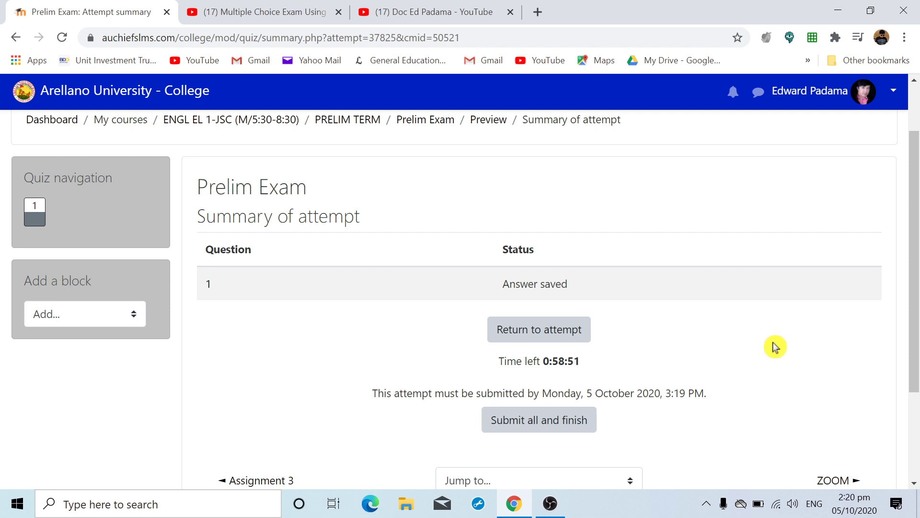
scroll(792, 345, "up", 1)
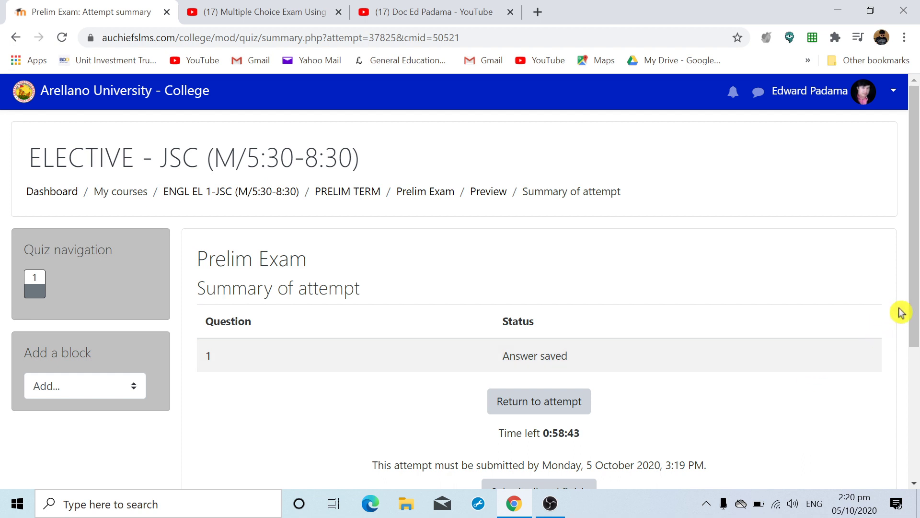
left_click_drag(913, 302, 708, 392)
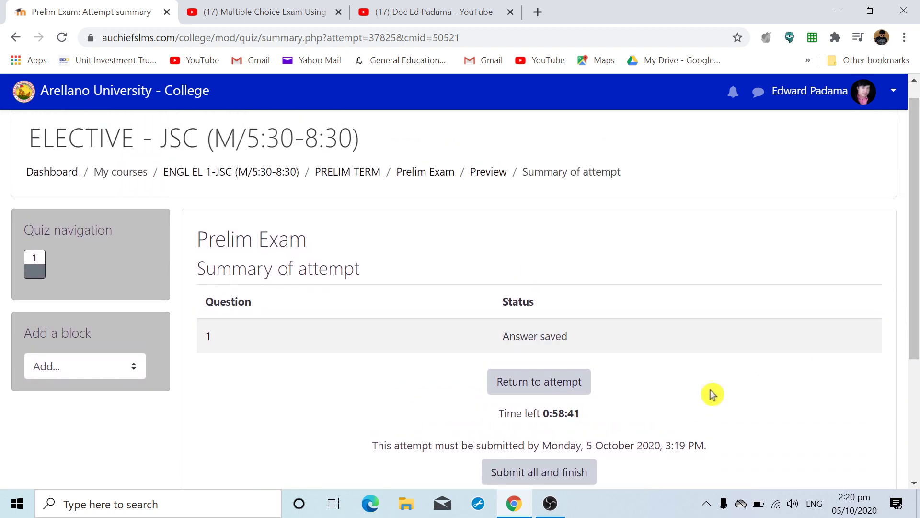
- Switch to YouTube, read the comments on the "Multiple Choice Exam Using the AU-LMS" video, and return to the channel's home page
left_click(427, 12)
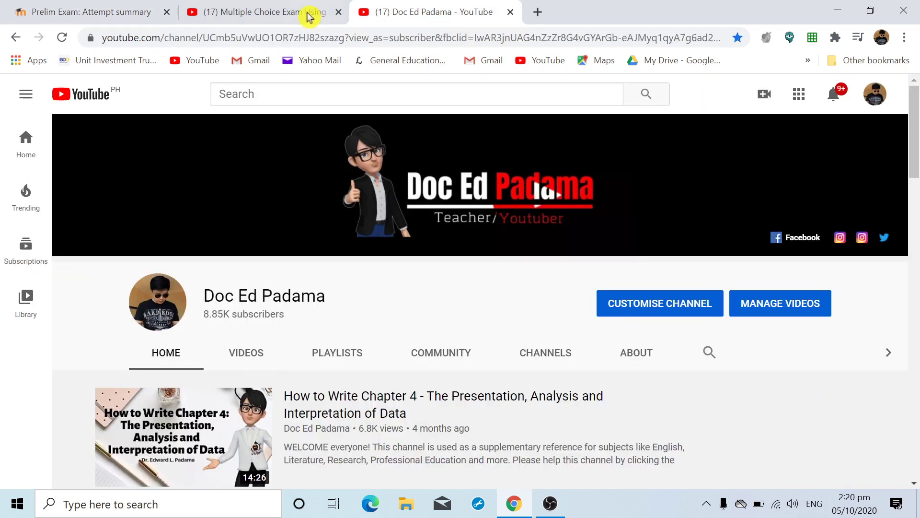
left_click(290, 13)
scroll(613, 192, "down", 2)
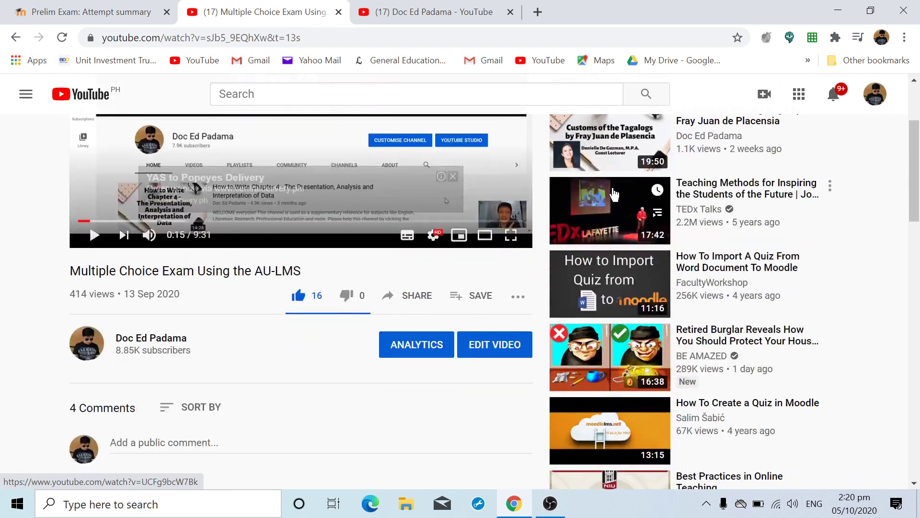
scroll(509, 258, "down", 8)
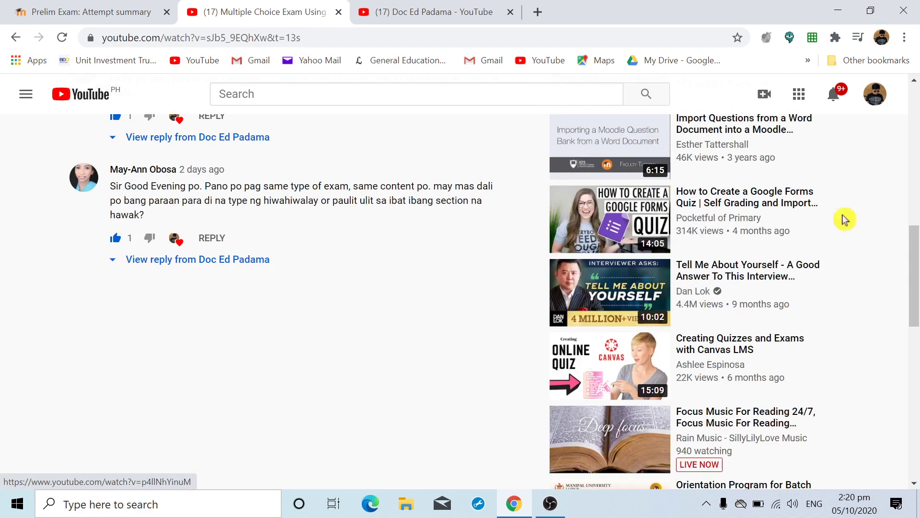
scroll(705, 238, "up", 3)
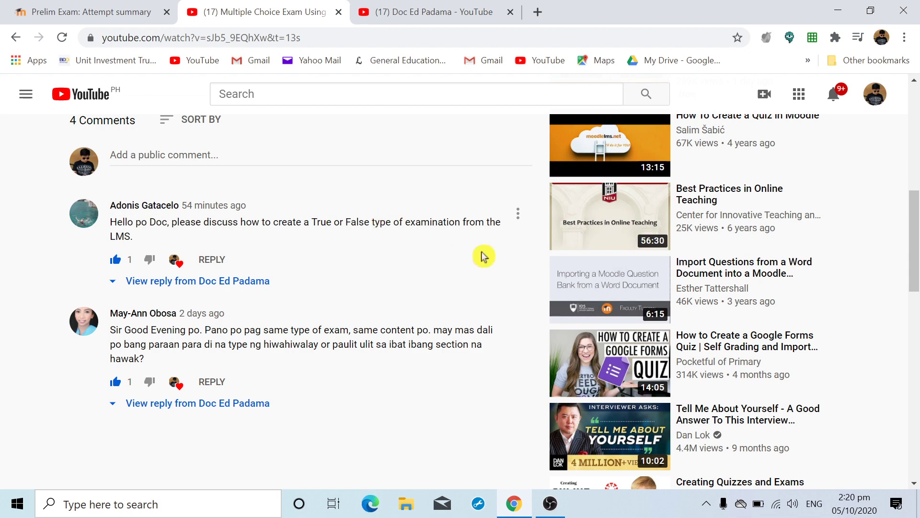
scroll(483, 256, "up", 10)
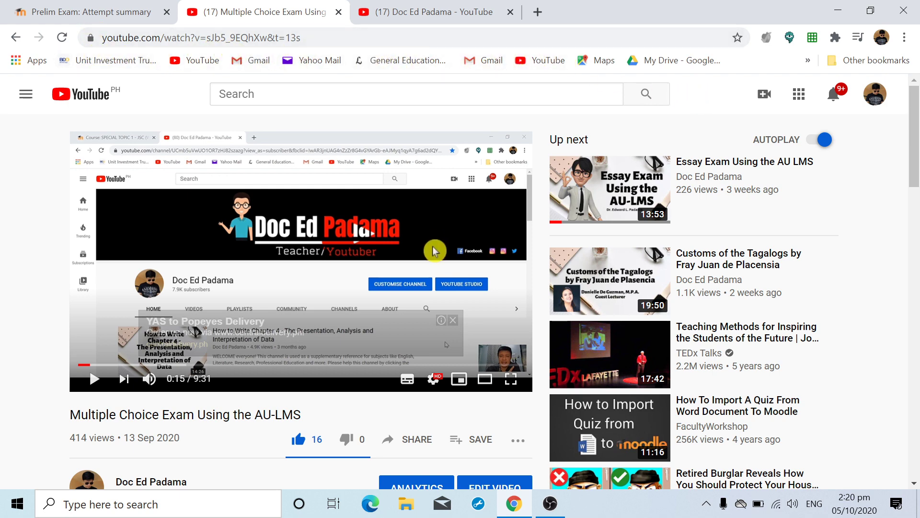
scroll(433, 249, "down", 6)
scroll(350, 353, "down", 3)
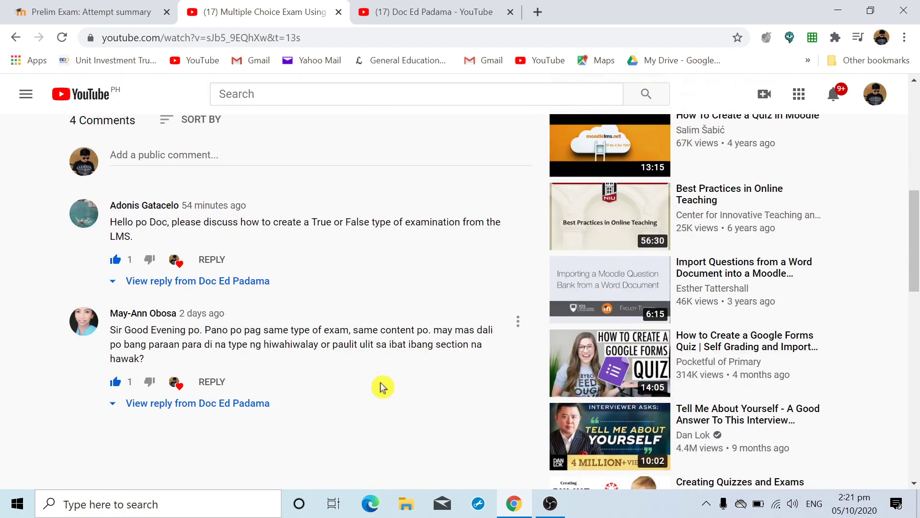
left_click(432, 14)
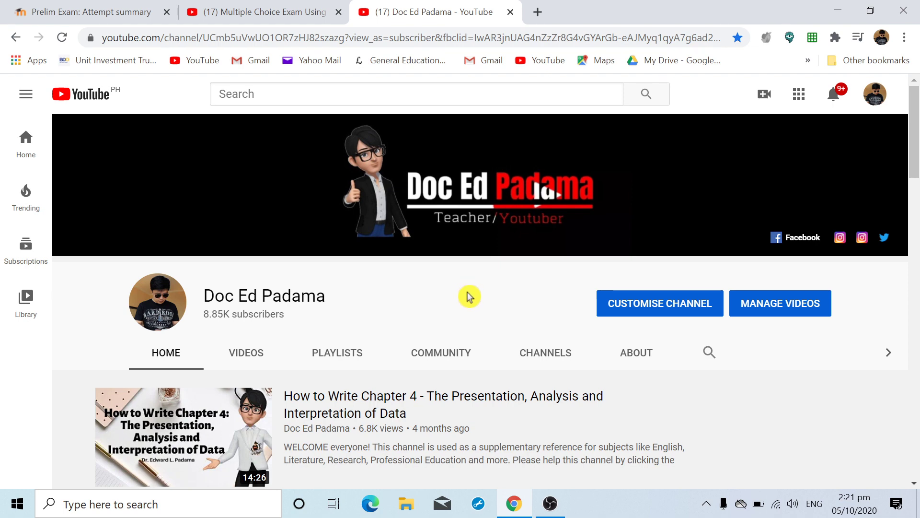
left_click(550, 504)
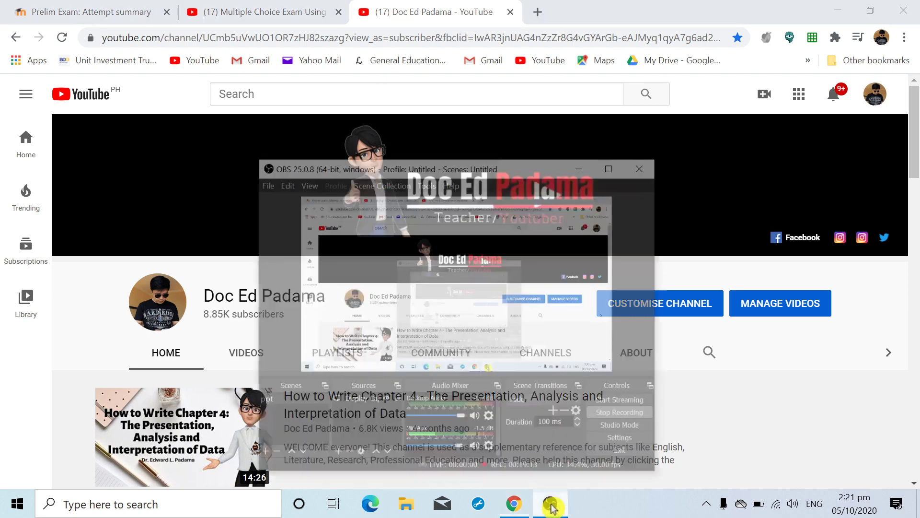